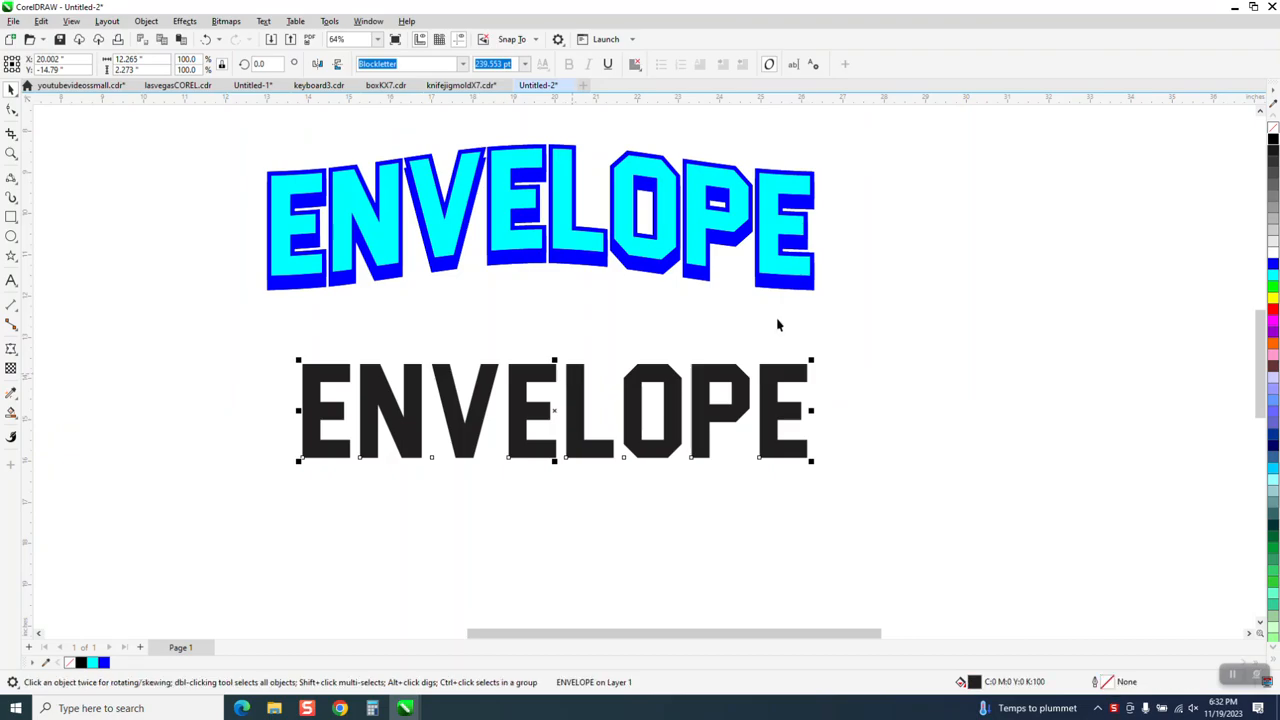
Remove the fill from the lower ENVELOPE text, give it a black outline, and convert it to curves
click(1273, 129)
right_click(1273, 140)
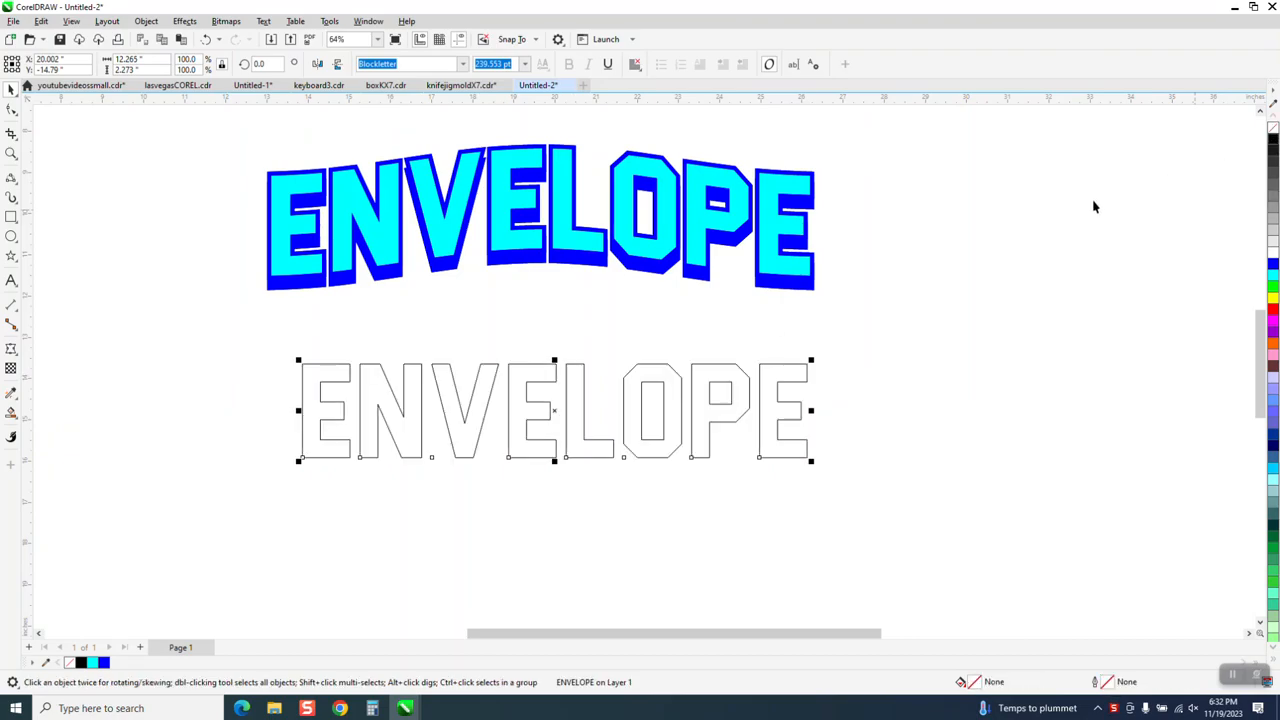
click(146, 21)
click(181, 364)
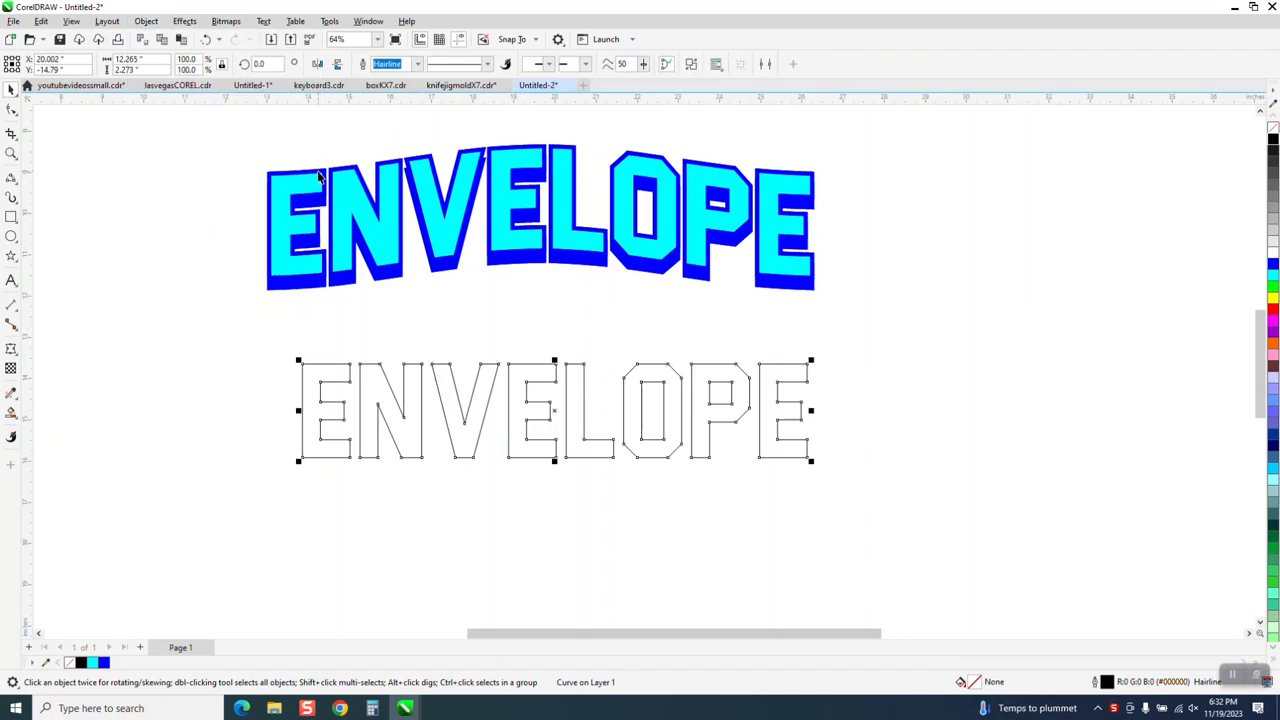
Add a one-step outside contour with a 0.1" offset to the lower lettering and break the contour apart
click(184, 21)
click(215, 327)
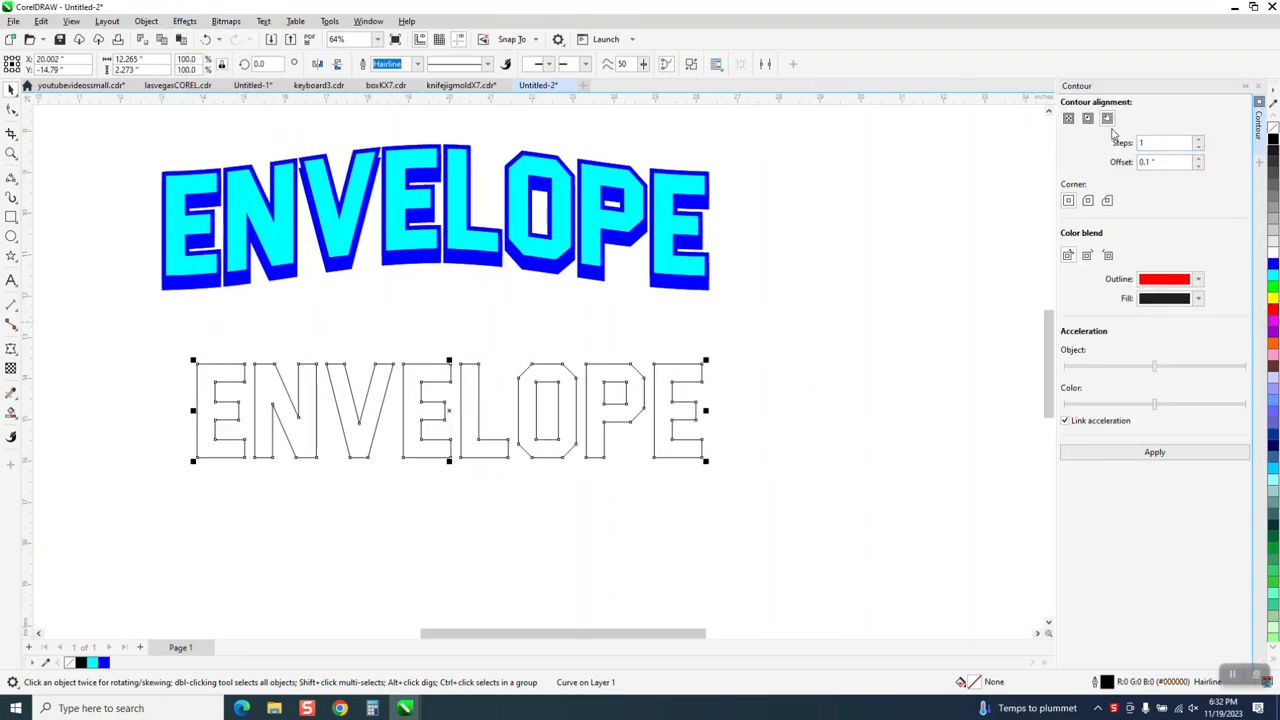
click(1084, 449)
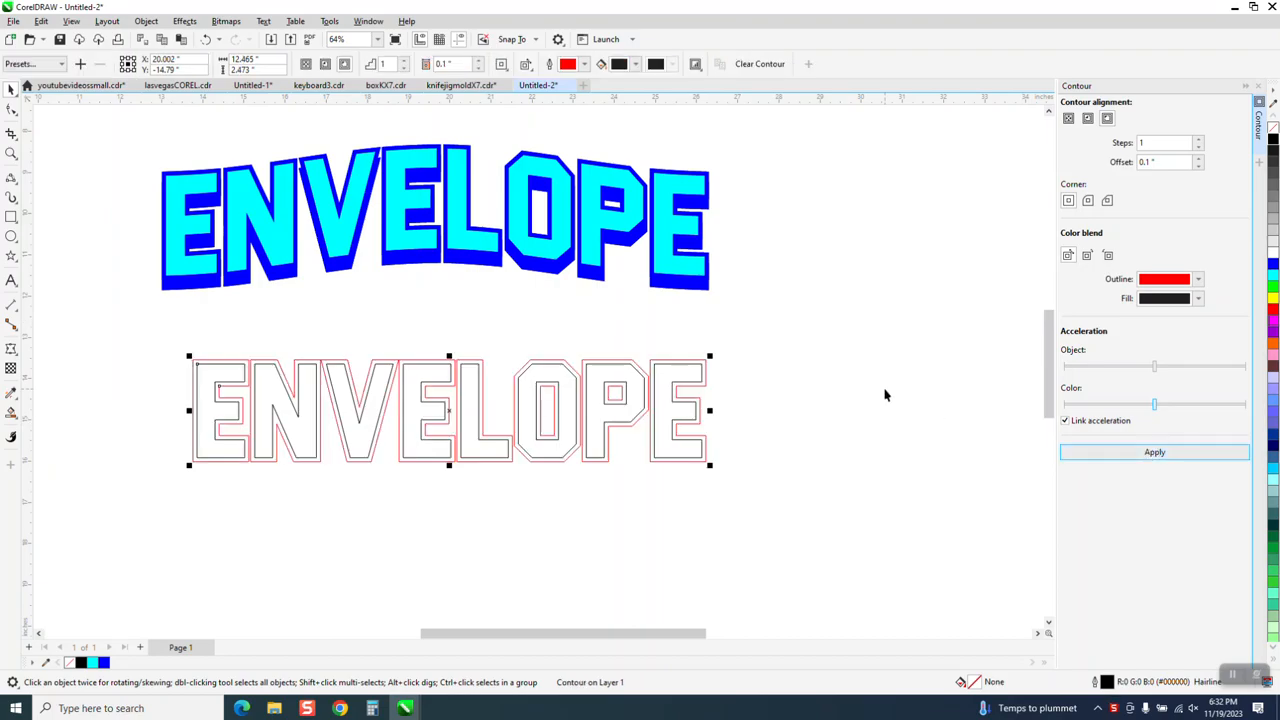
click(146, 21)
click(170, 330)
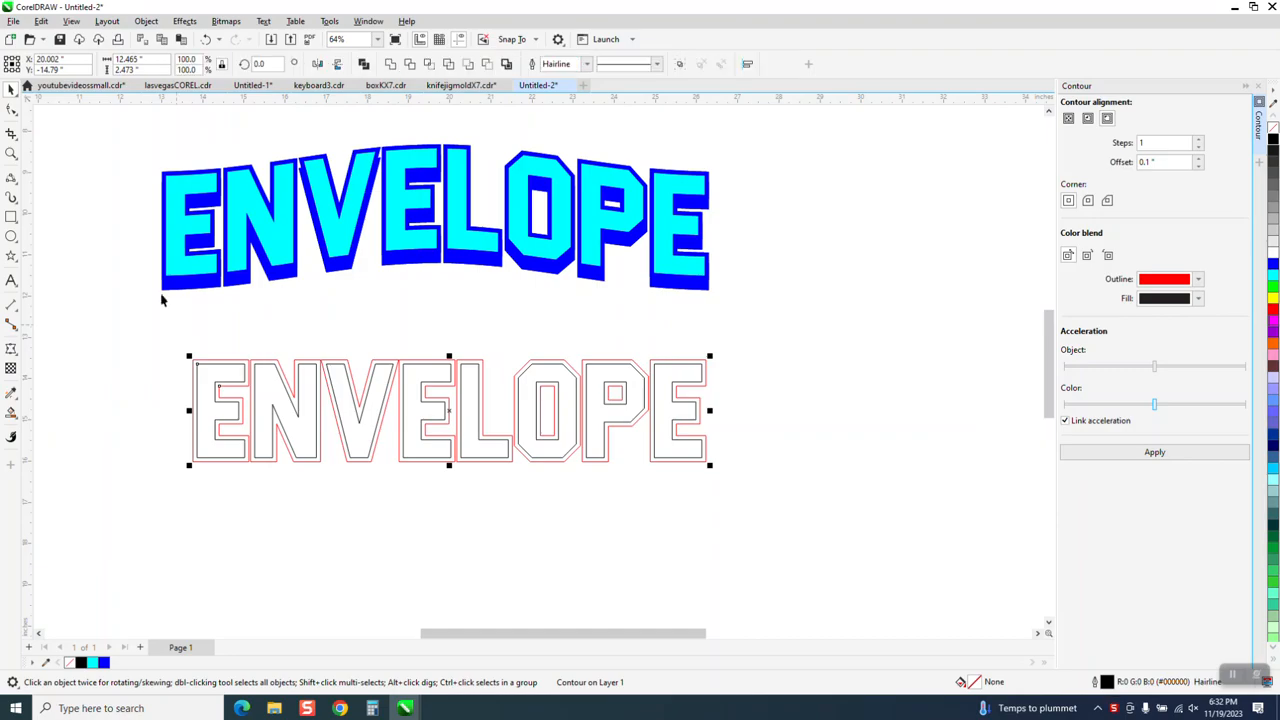
click(135, 289)
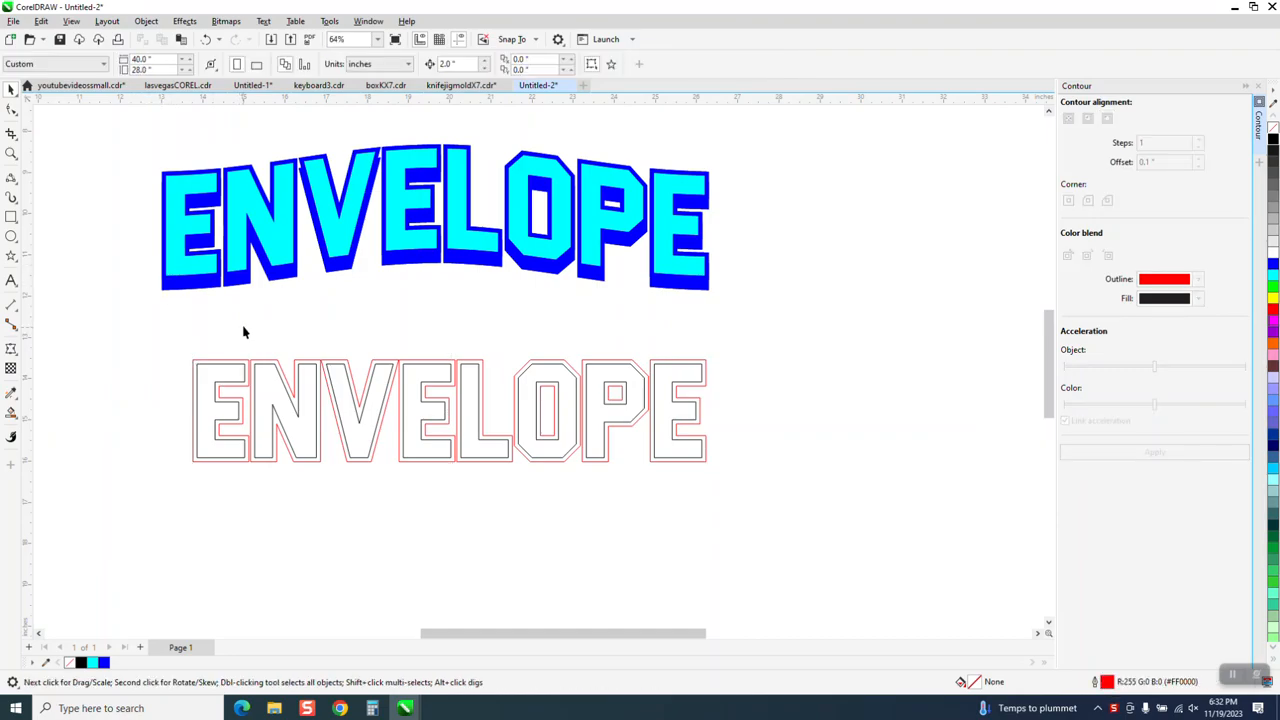
scroll(242, 326, down, 2)
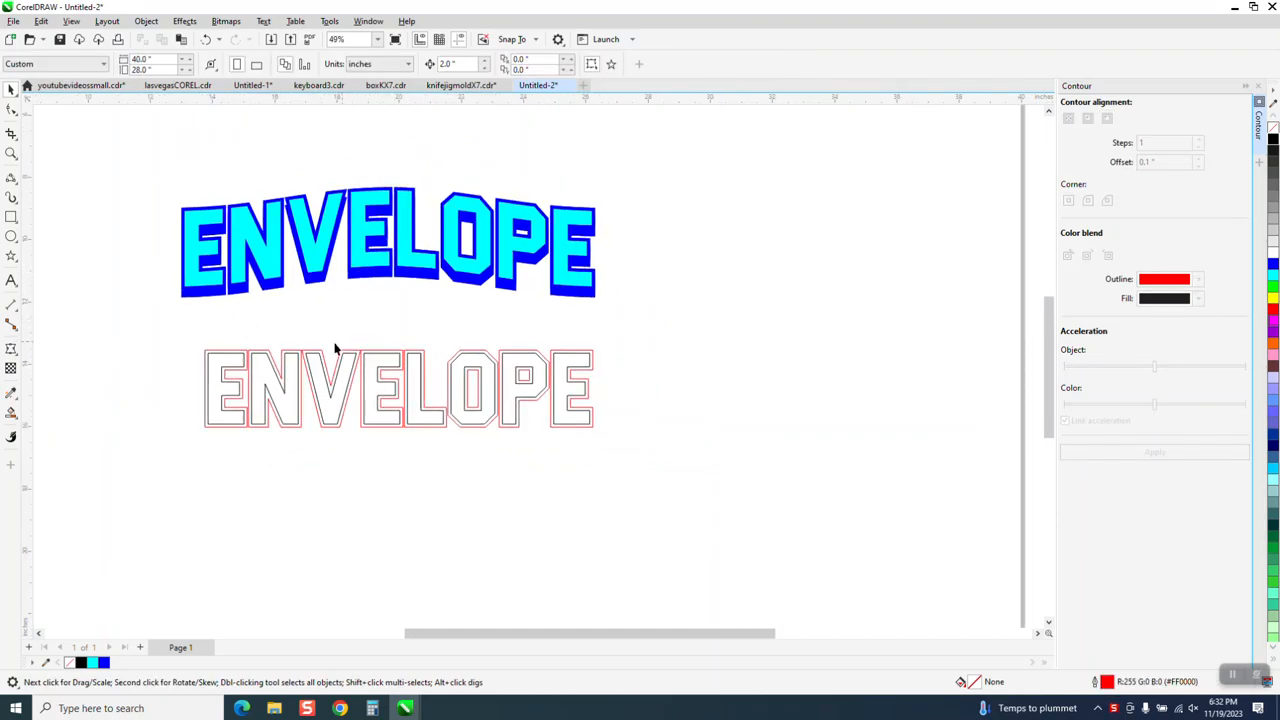
click(240, 353)
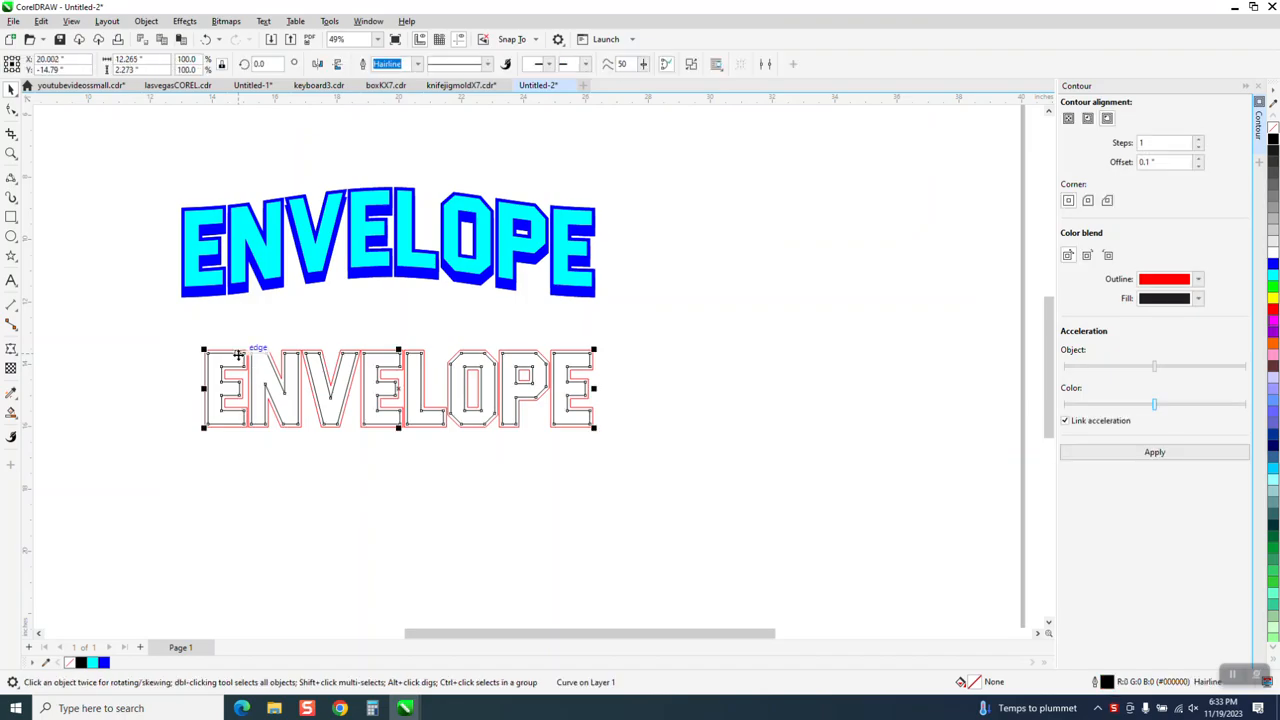
key(Down)
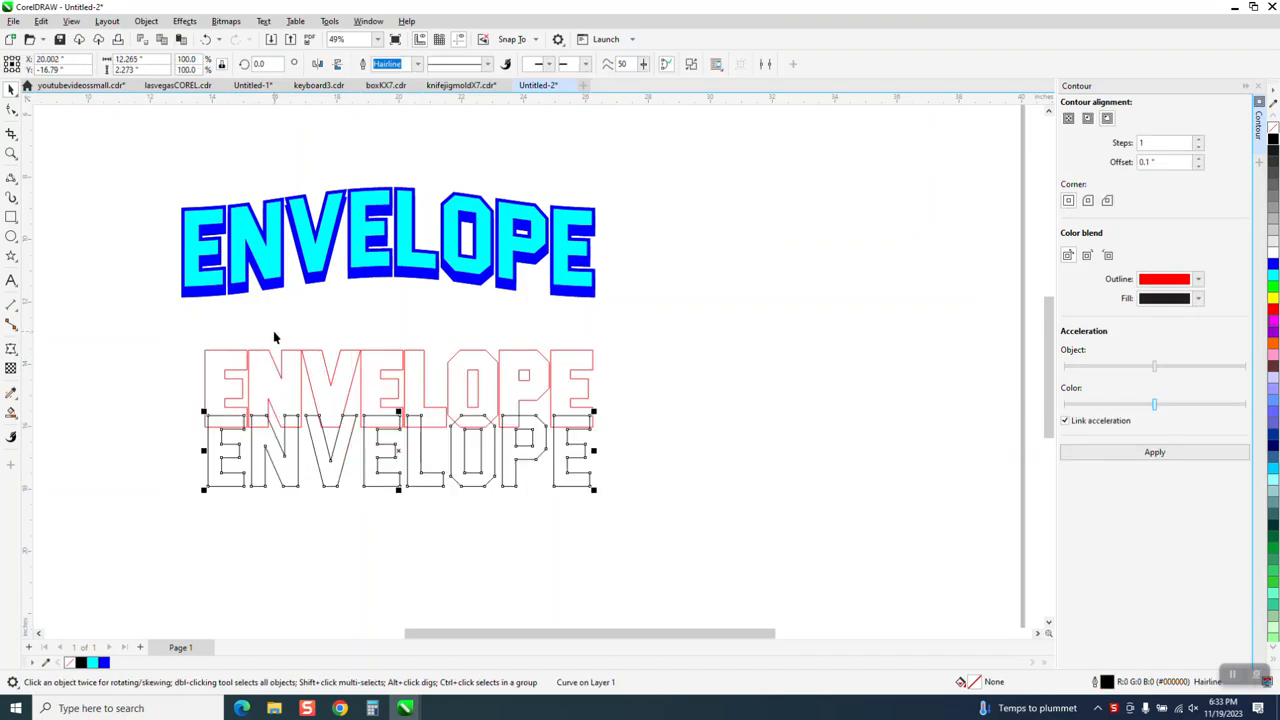
key(Down)
key(Up)
key(Up)
key(Escape)
Set the nudge distance to 4 inches and nudge the inner black-outlined letters down once
double_click(462, 62)
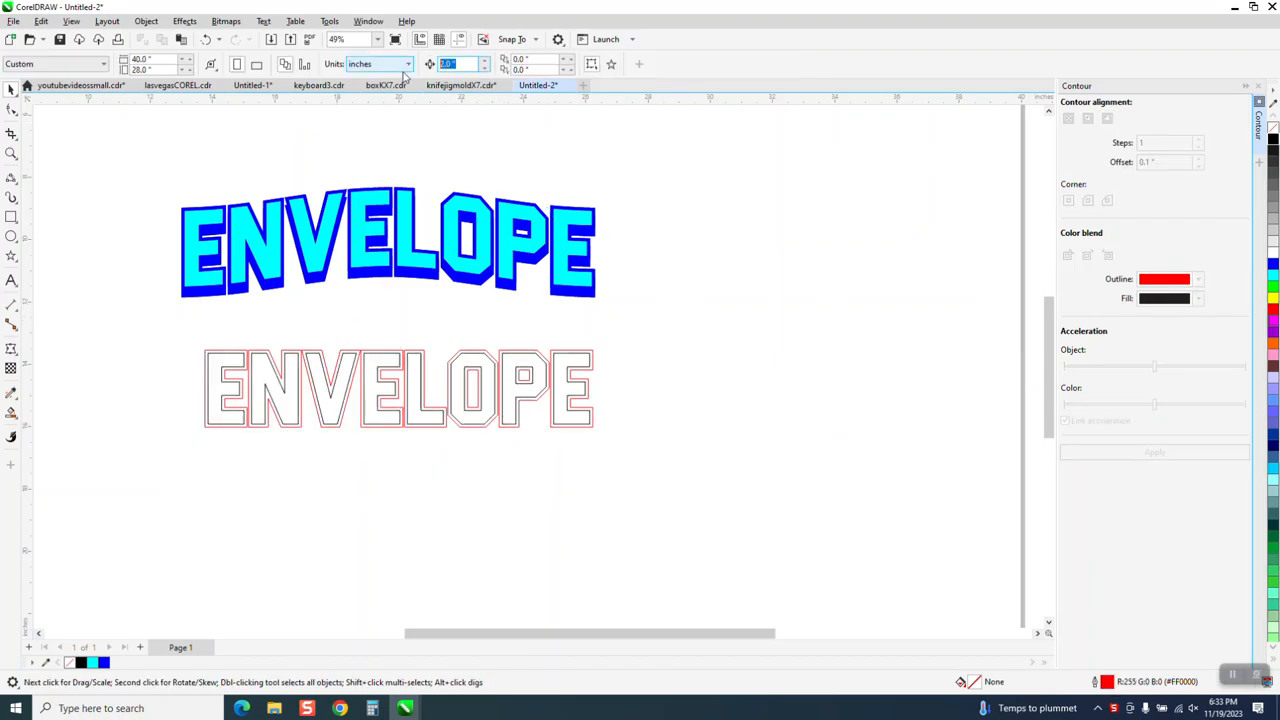
text(4)
click(510, 376)
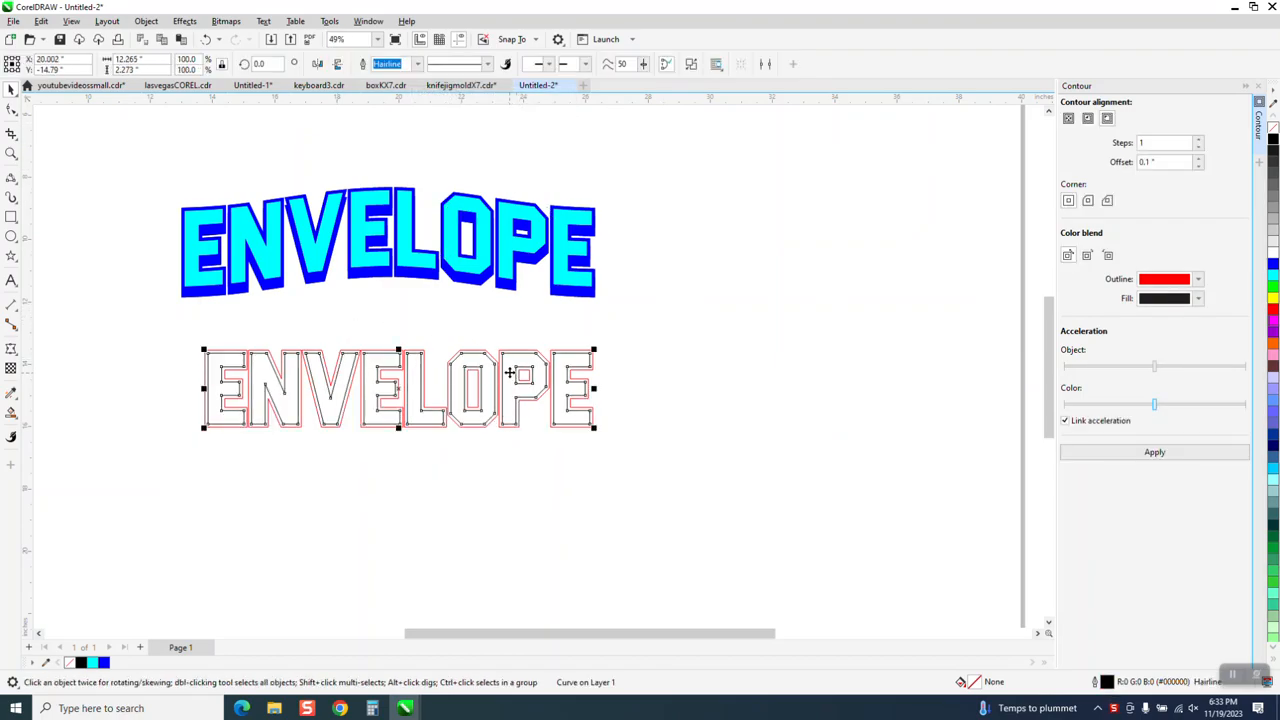
key(Down)
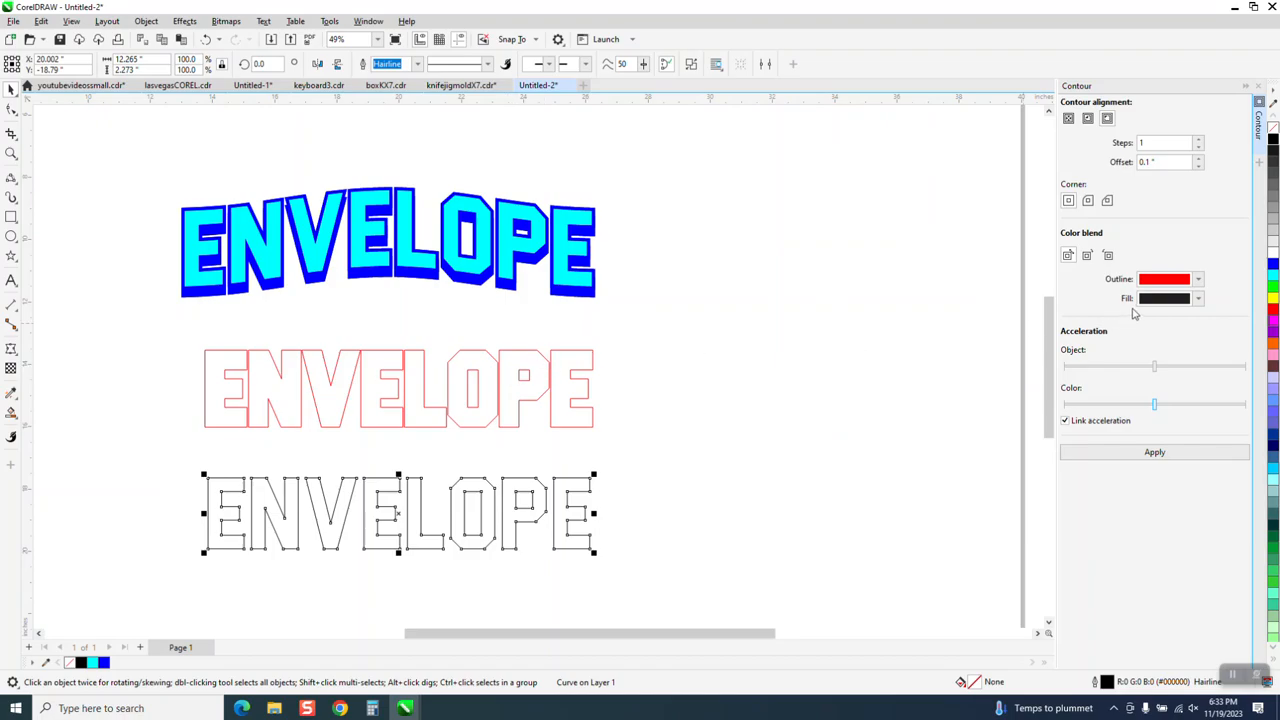
Fill the inner letters with cyan and the contour letters with blue, removing the outline from both
click(1274, 275)
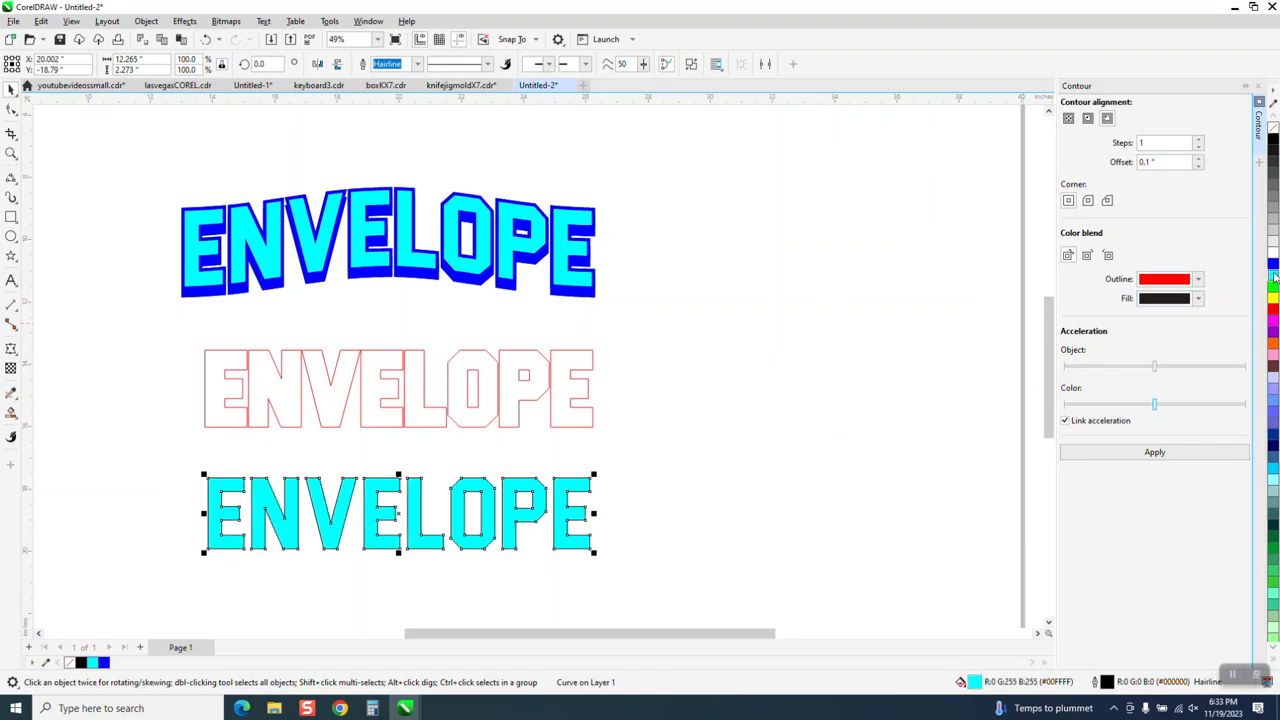
right_click(1274, 133)
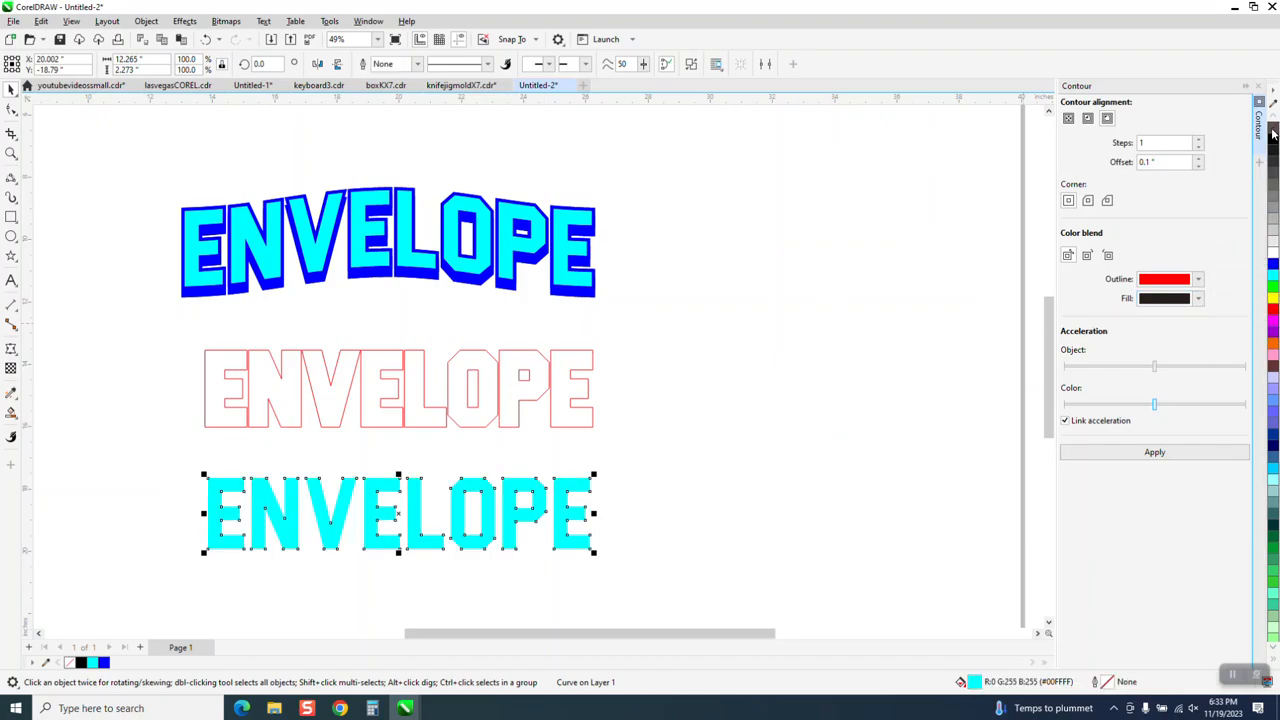
drag(171, 341, 650, 448)
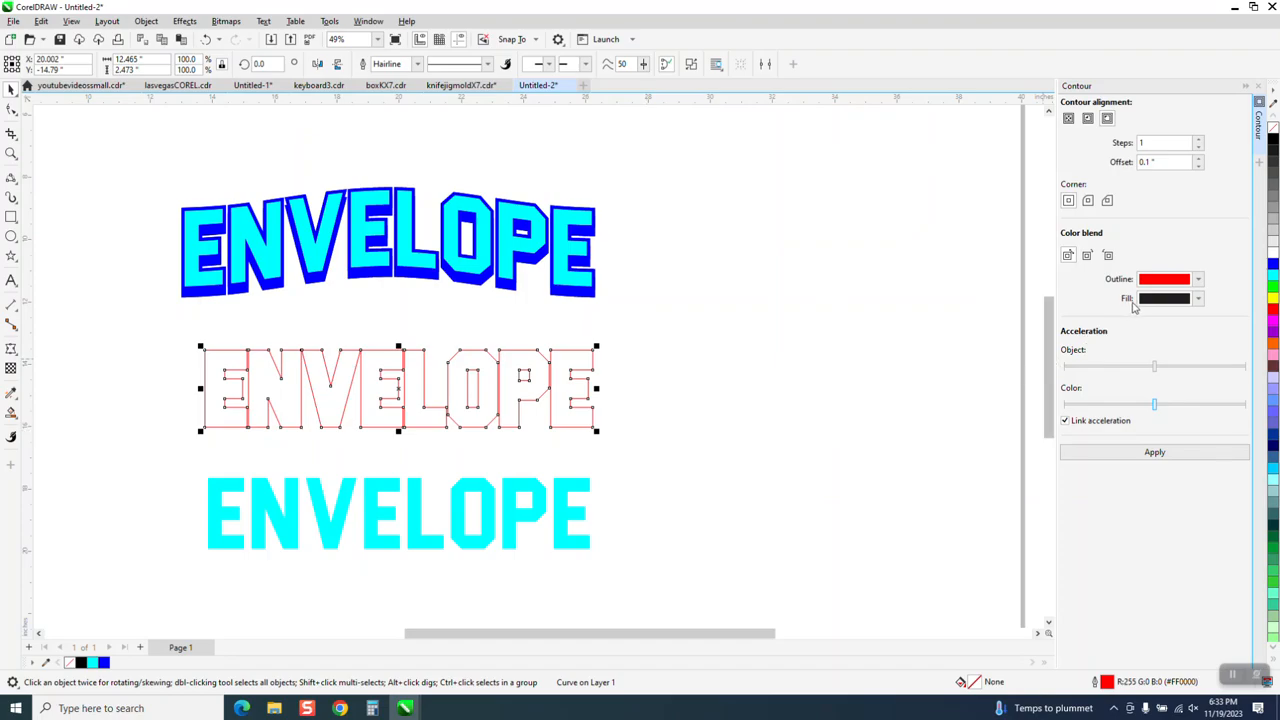
click(1274, 263)
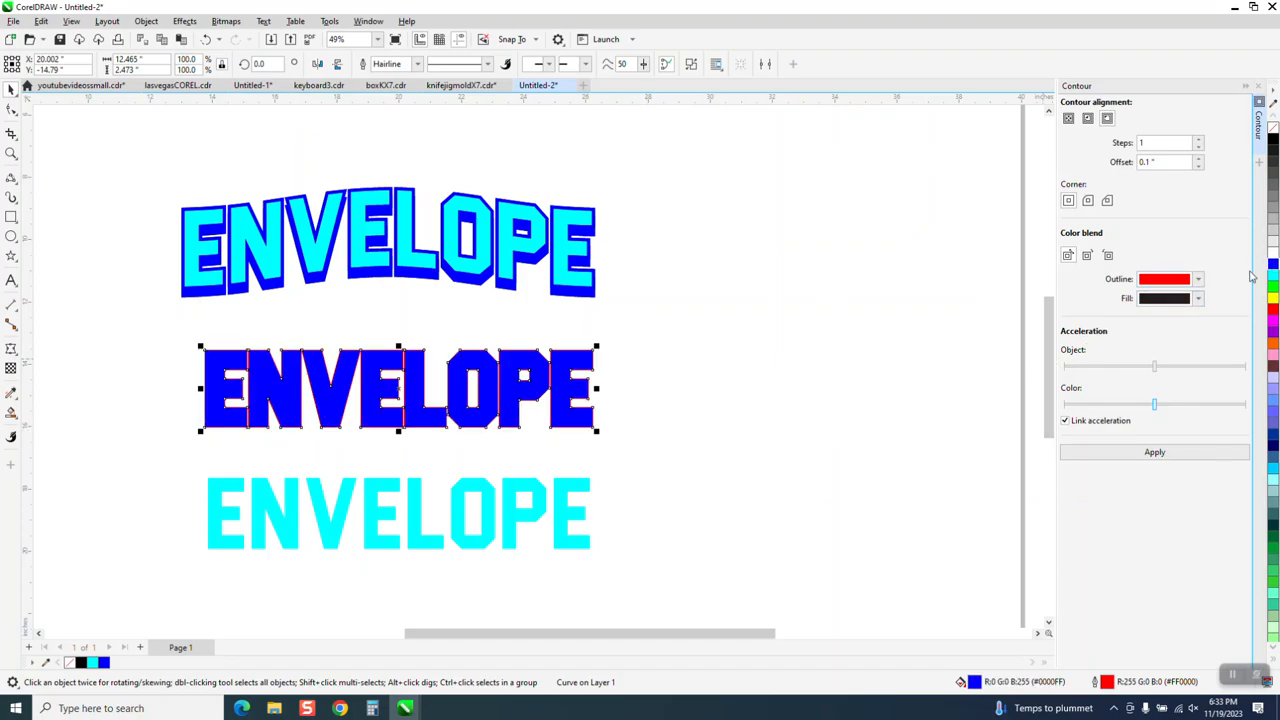
right_click(1273, 131)
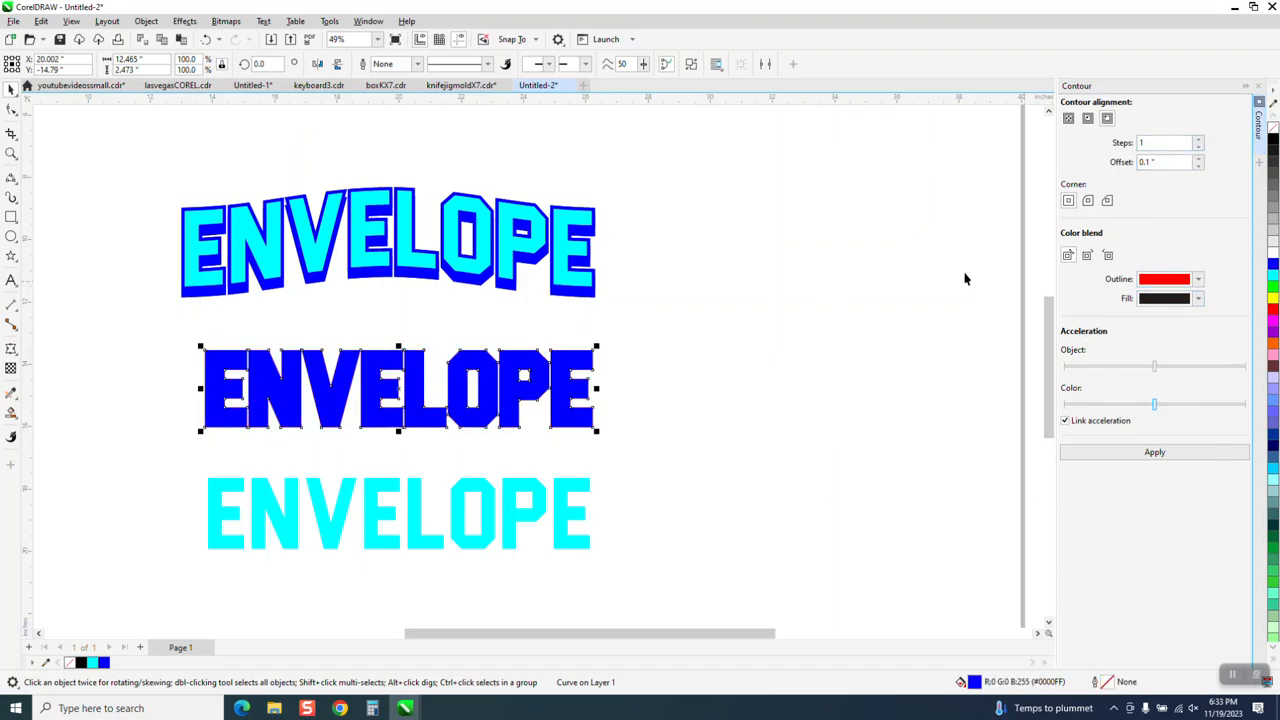
Nudge the cyan letters up 4 inches onto the blue contour letters and group the two objects
drag(198, 448, 594, 562)
key(Up)
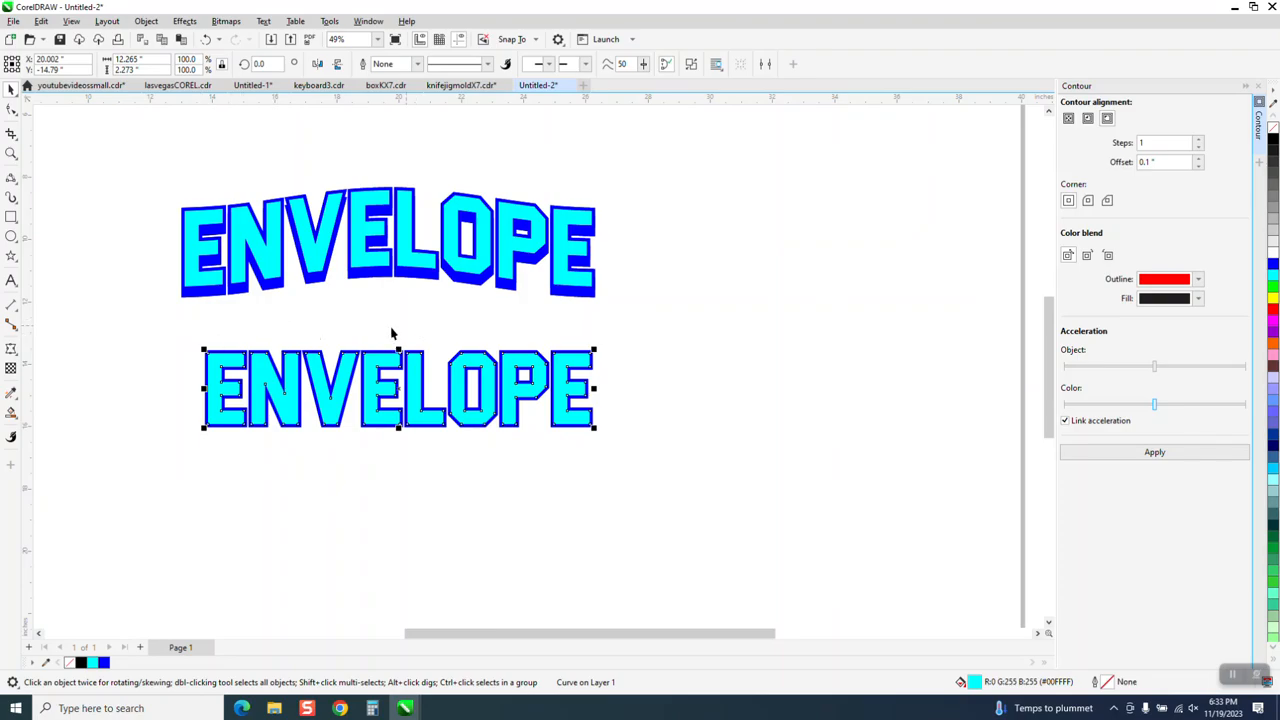
drag(178, 335, 669, 467)
key(ctrl+g)
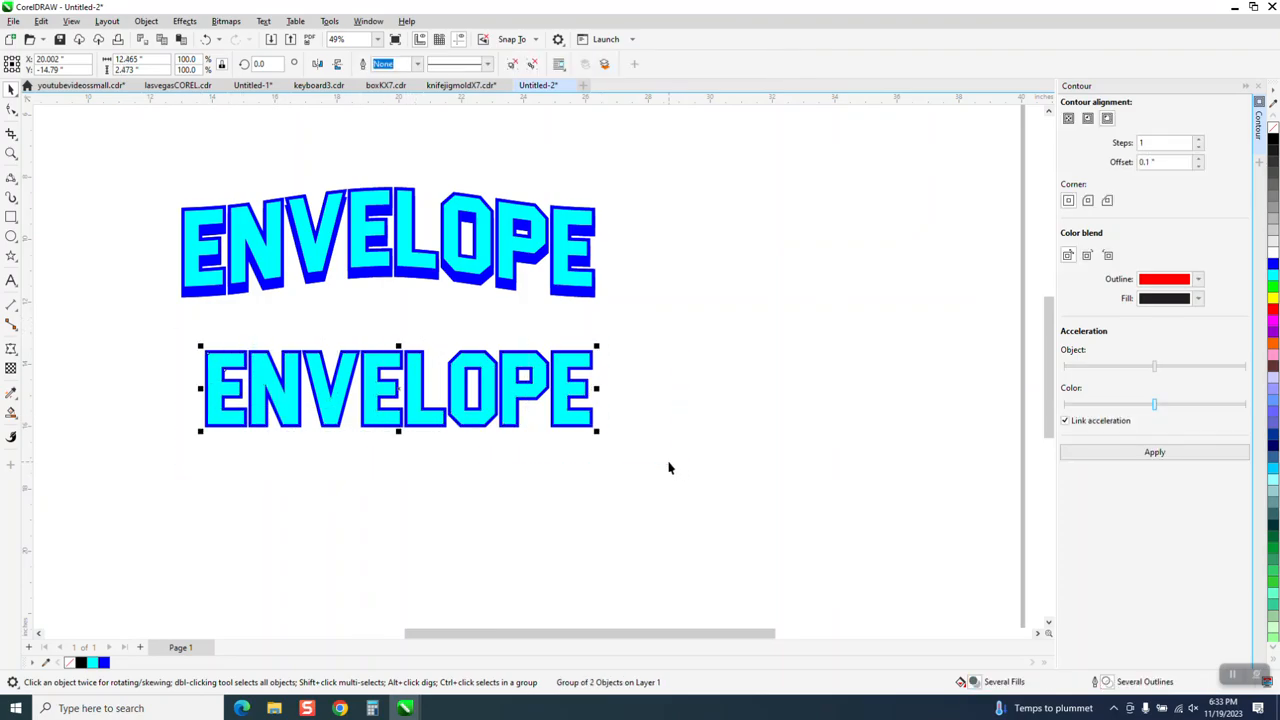
Apply the Envelope tool to the grouped lettering and delete the middle nodes on the envelope's two short sides
click(16, 355)
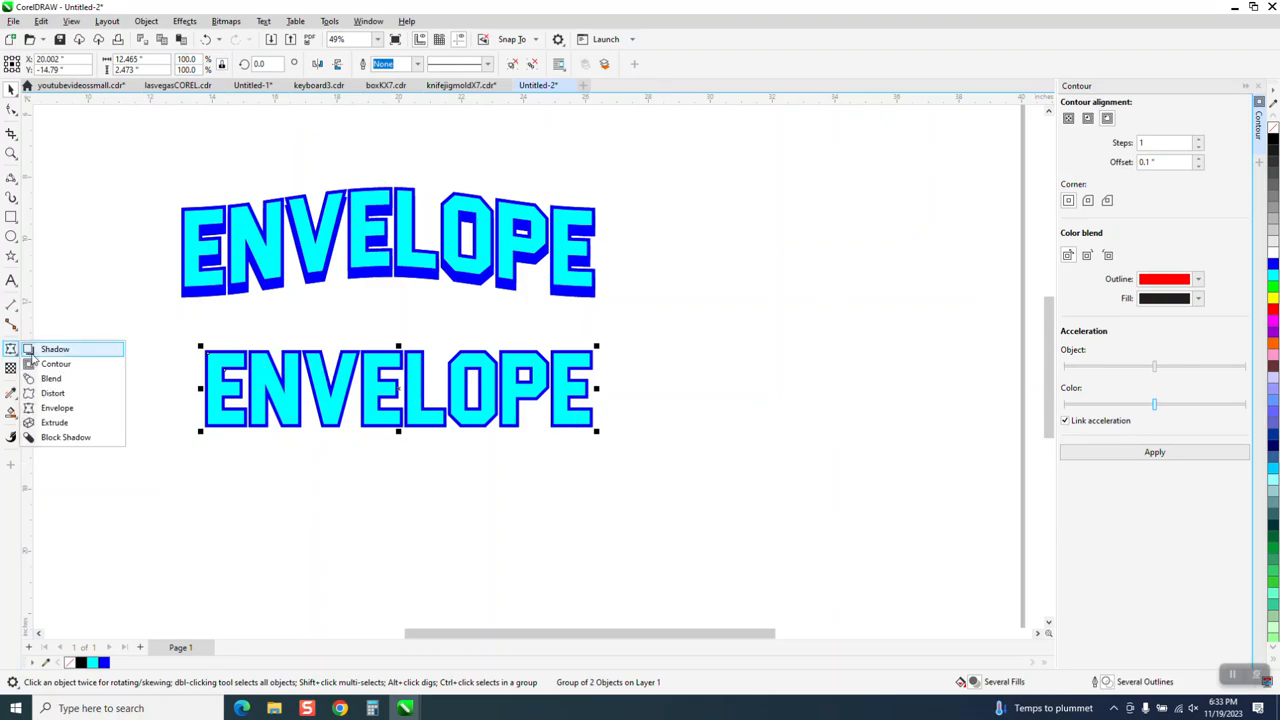
click(66, 409)
drag(164, 390, 675, 418)
key(Delete)
Arch the lettering by moving the envelope's upper and lower middle nodes up together about 1 inch
drag(331, 314, 440, 474)
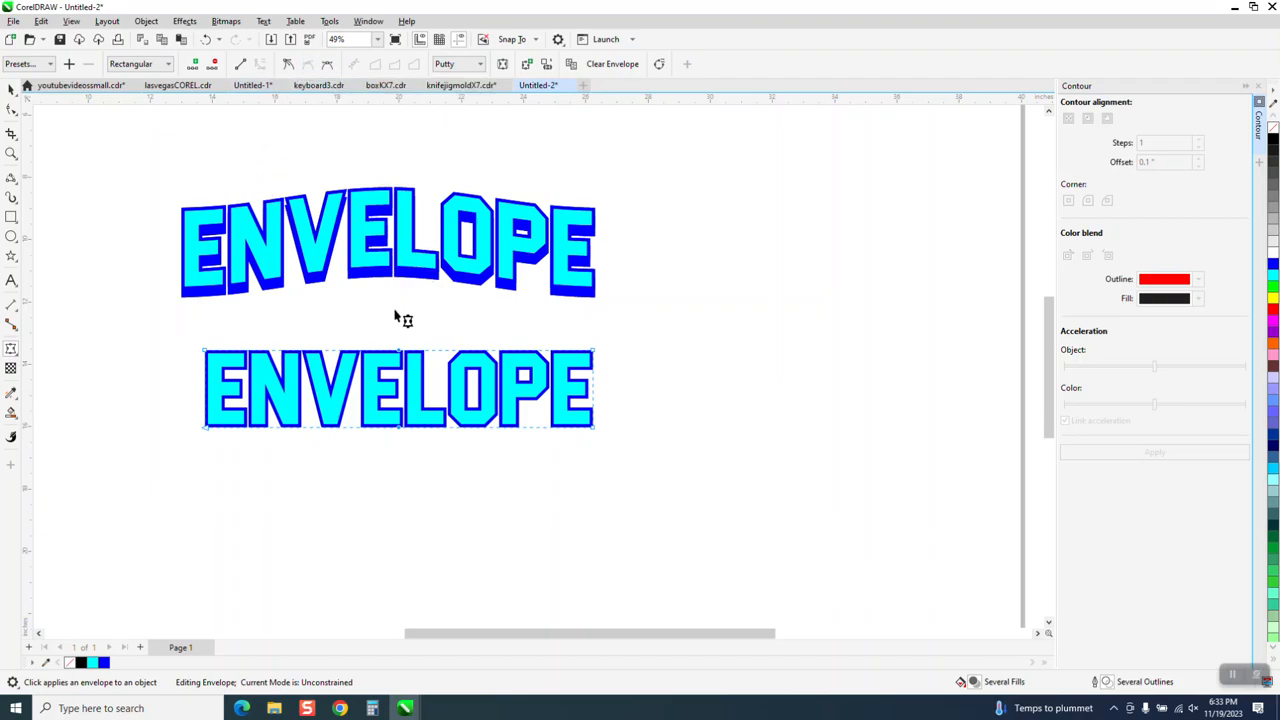
click(400, 352)
drag(400, 352, 400, 322)
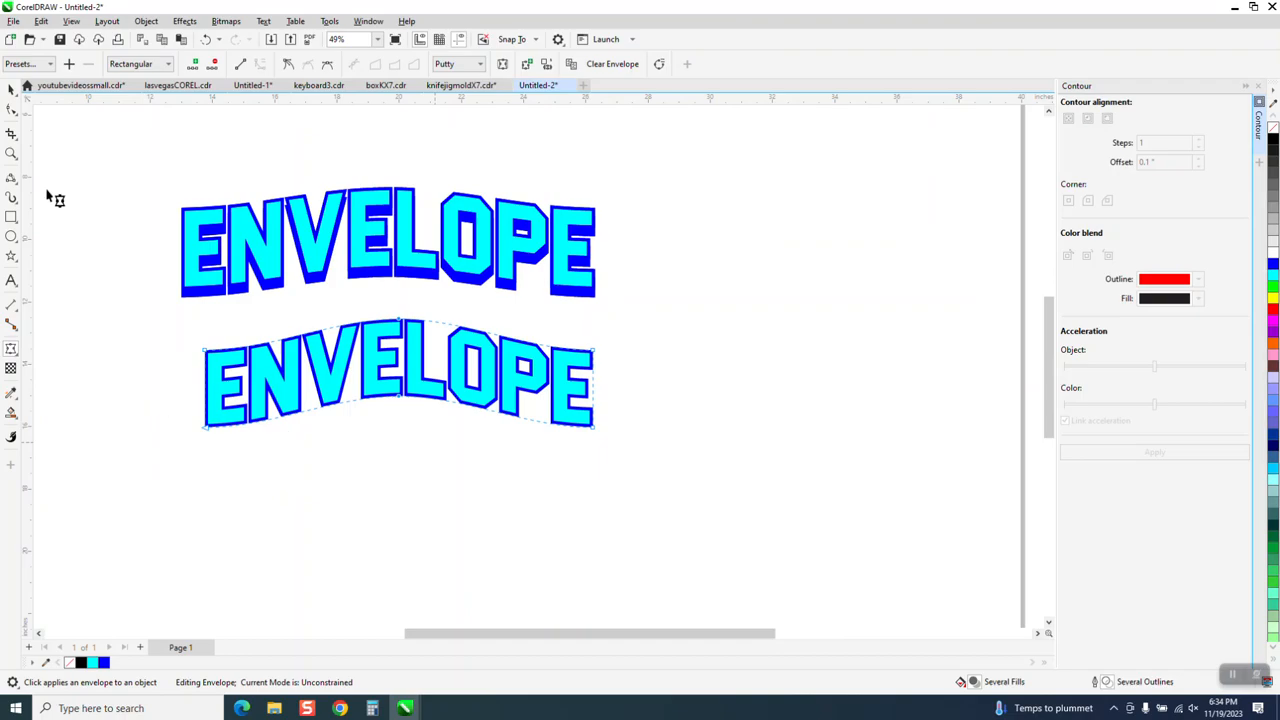
click(11, 88)
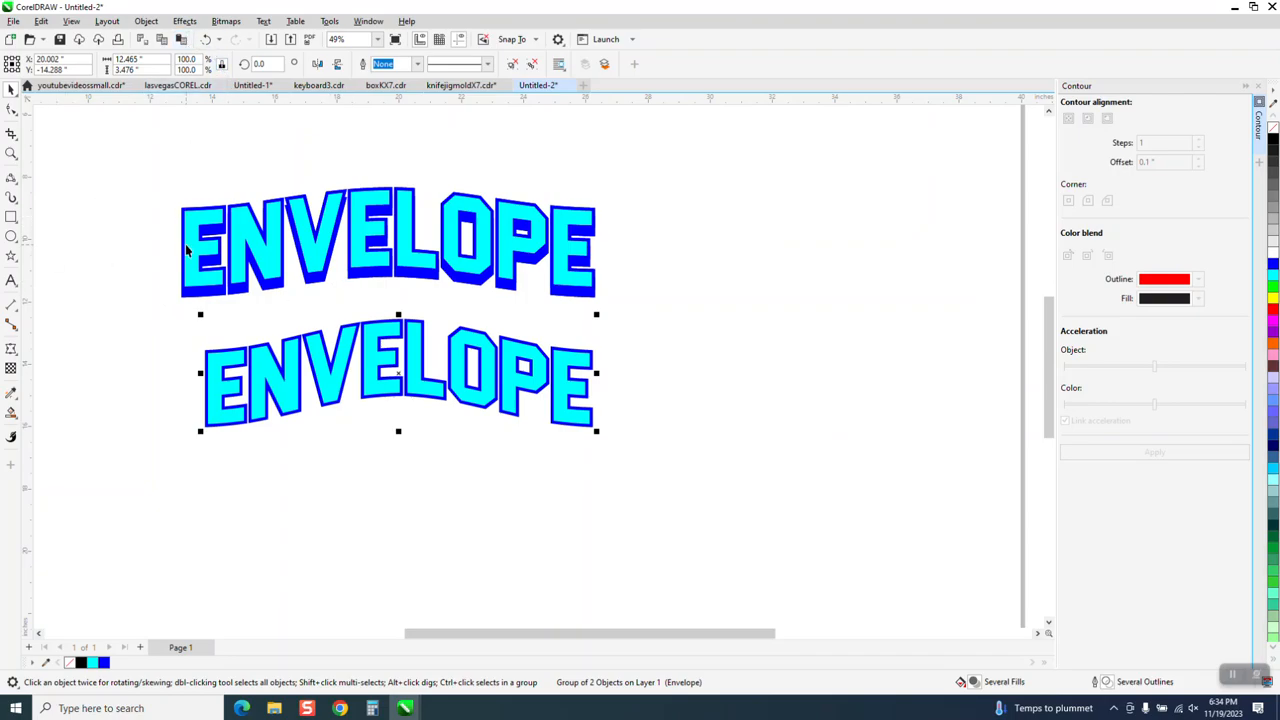
Duplicate the newly arched lettering and place the copy 8 inches below the original
drag(162, 313, 695, 463)
key(plus)
key(shift+Down)
key(shift+Down)
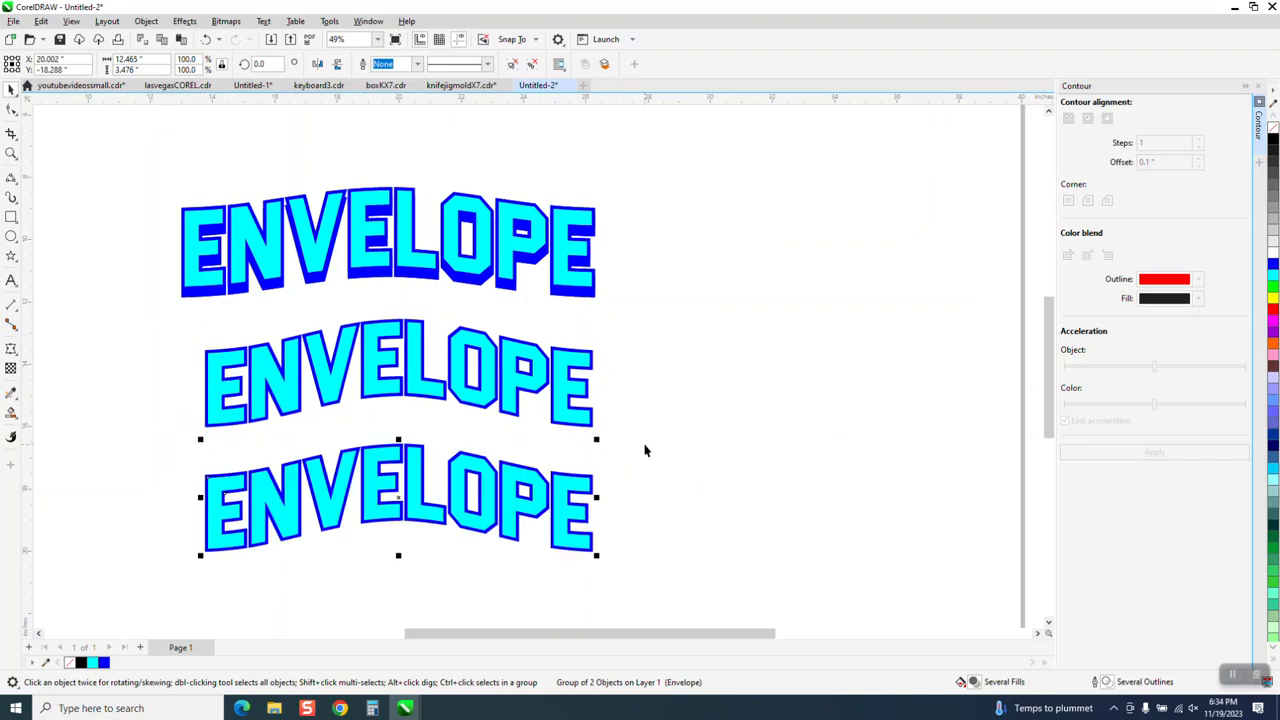
Try extruding the middle arched lettering downward from its center, and undo the extrusion
click(440, 388)
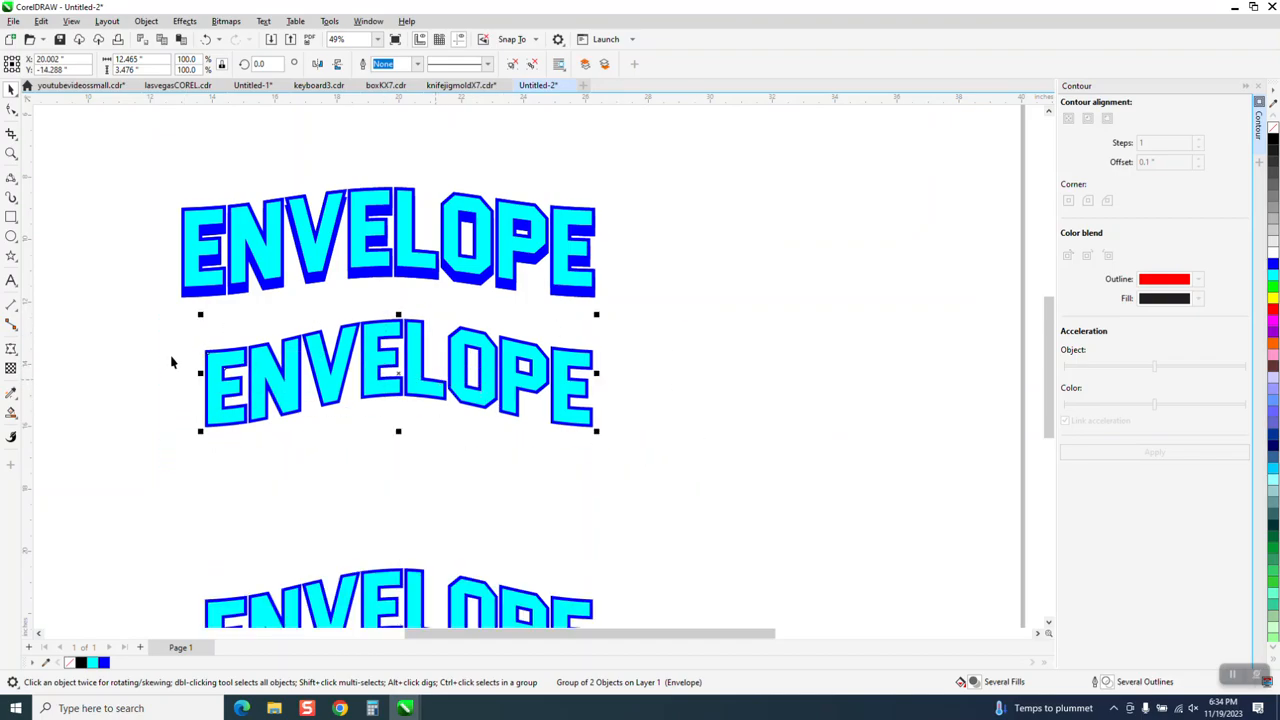
click(17, 356)
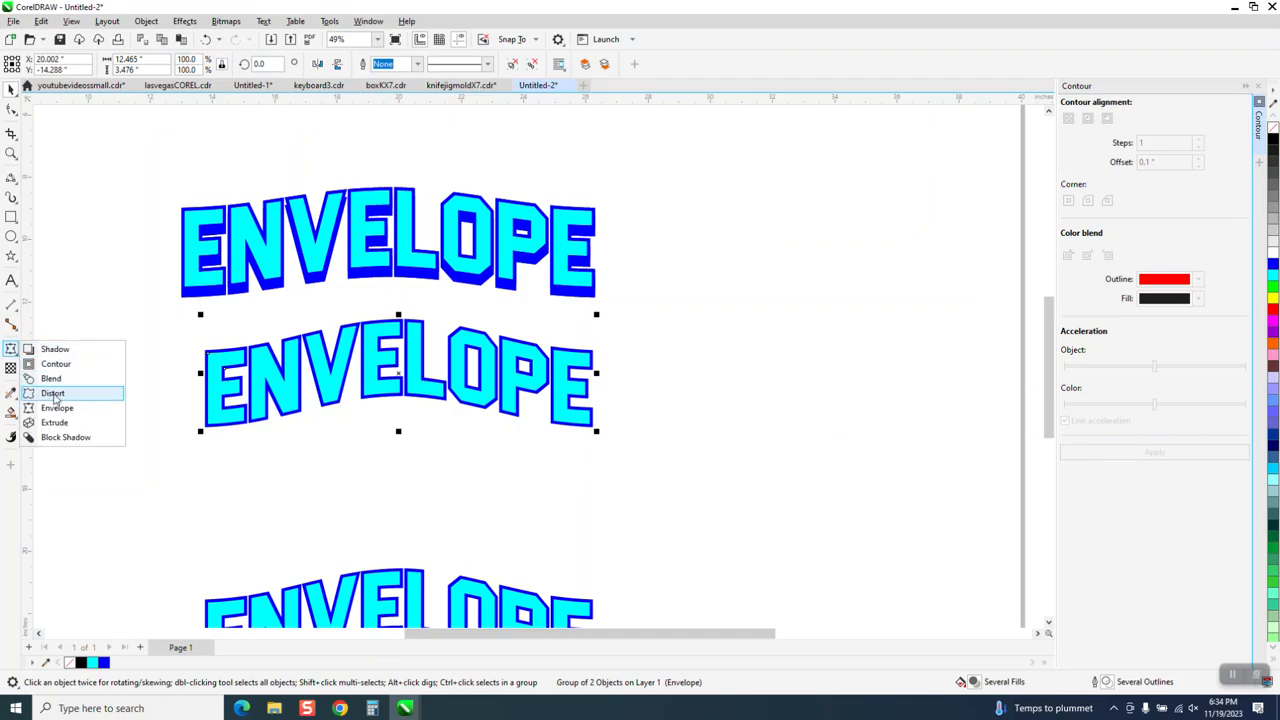
click(55, 425)
drag(399, 376, 395, 451)
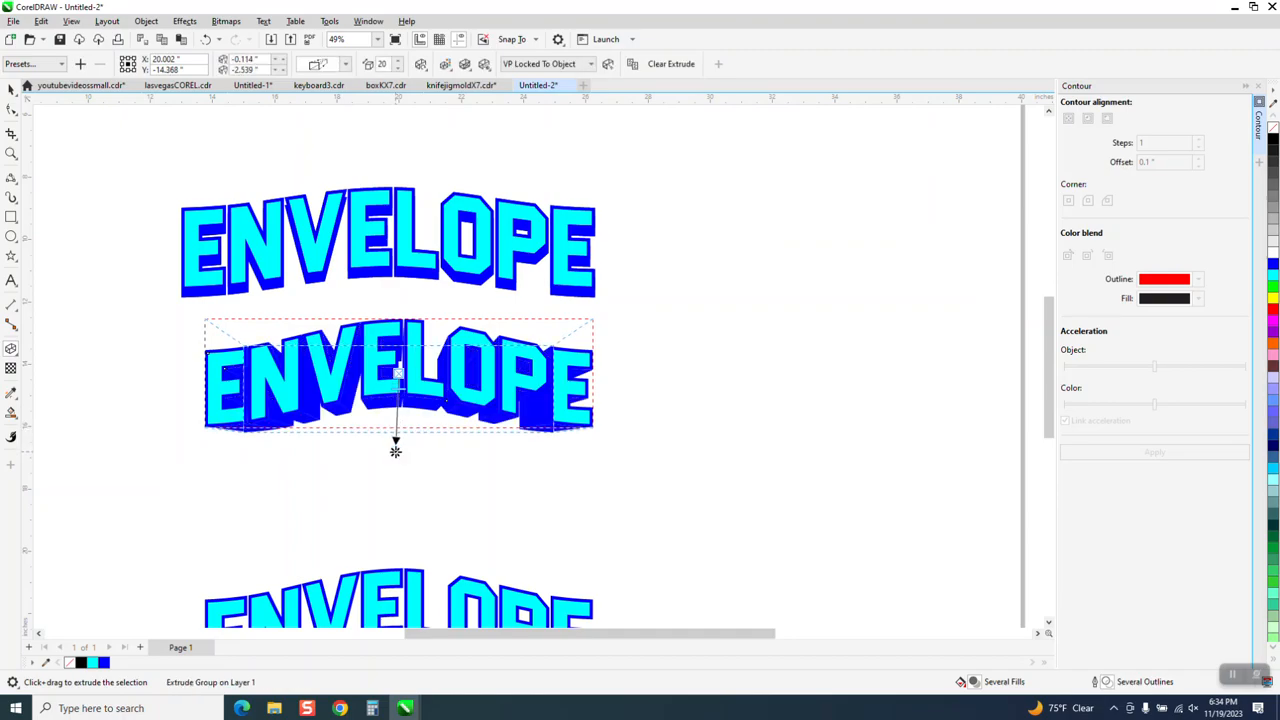
key(space)
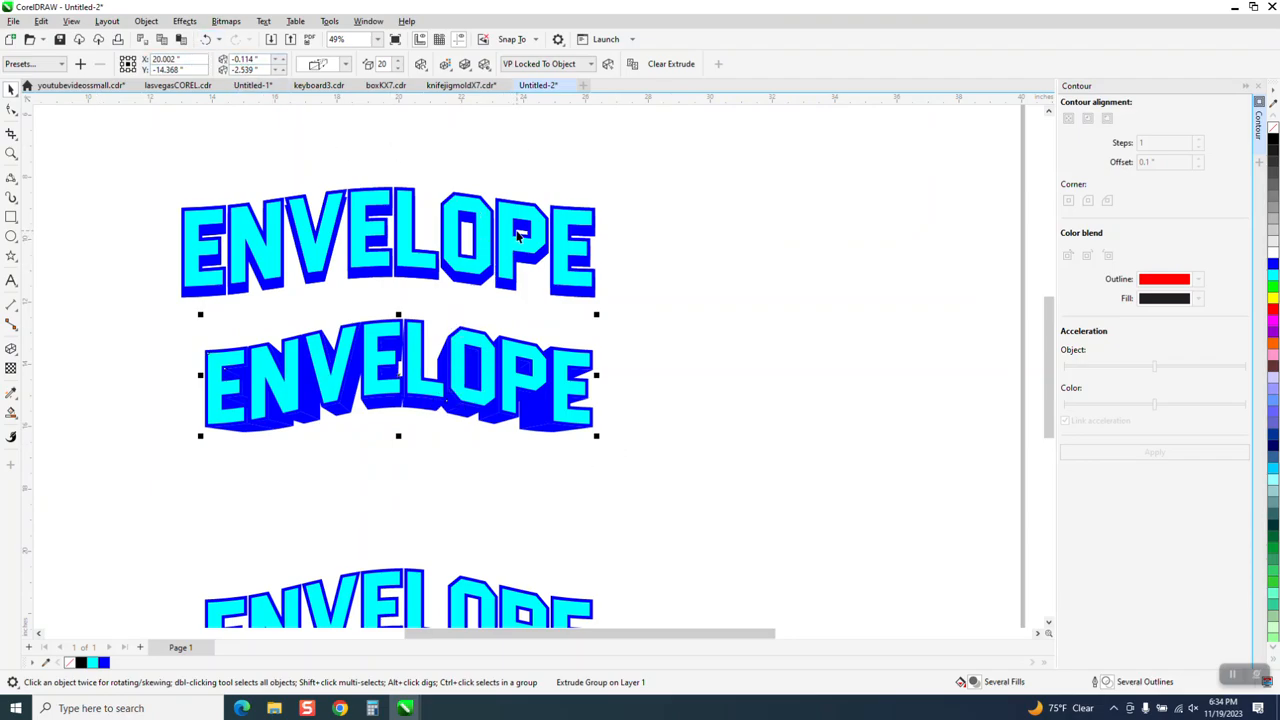
click(206, 40)
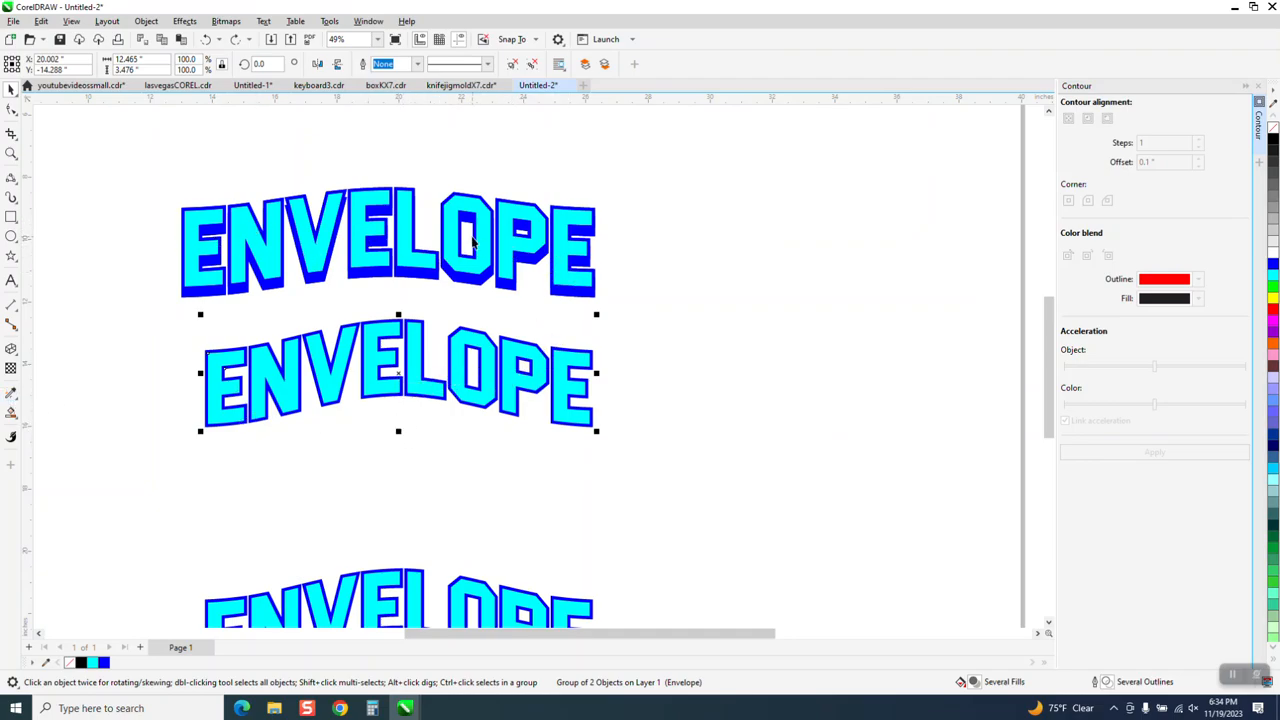
Extrude the middle arched lettering downward, placing the vanishing point at about -0.05" horizontally and -2.86" vertically
click(11, 348)
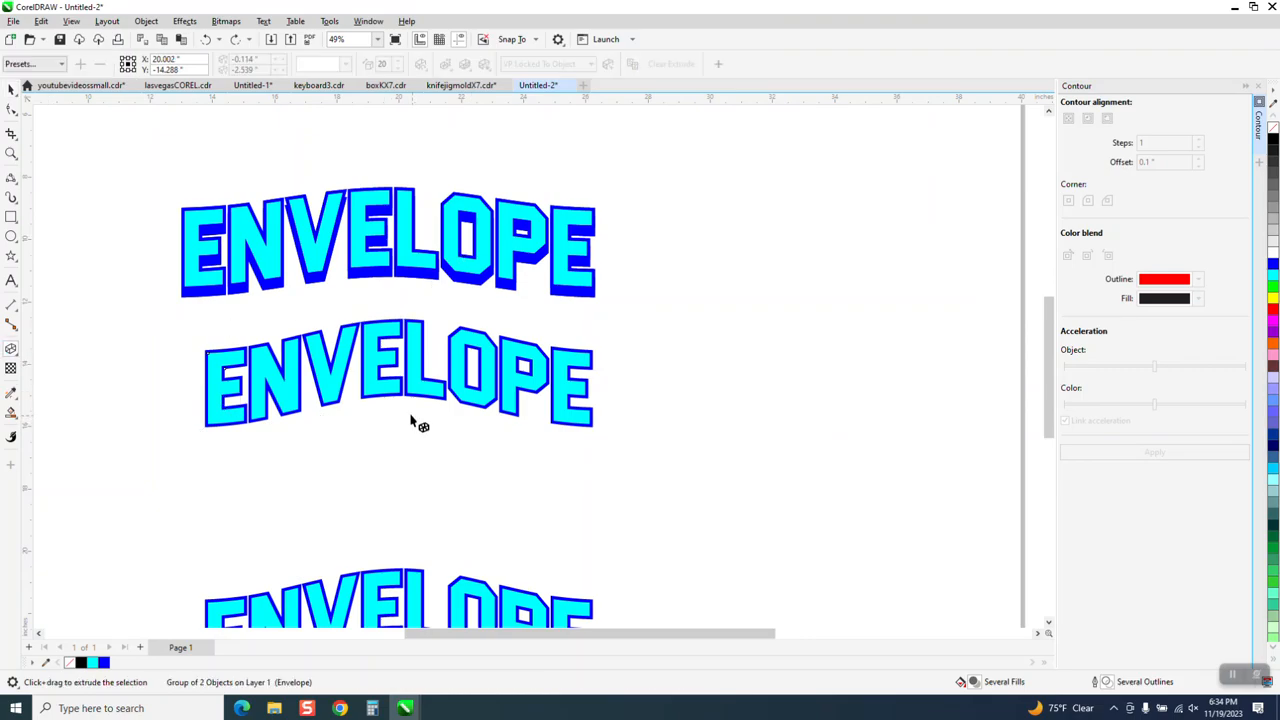
drag(400, 402, 394, 478)
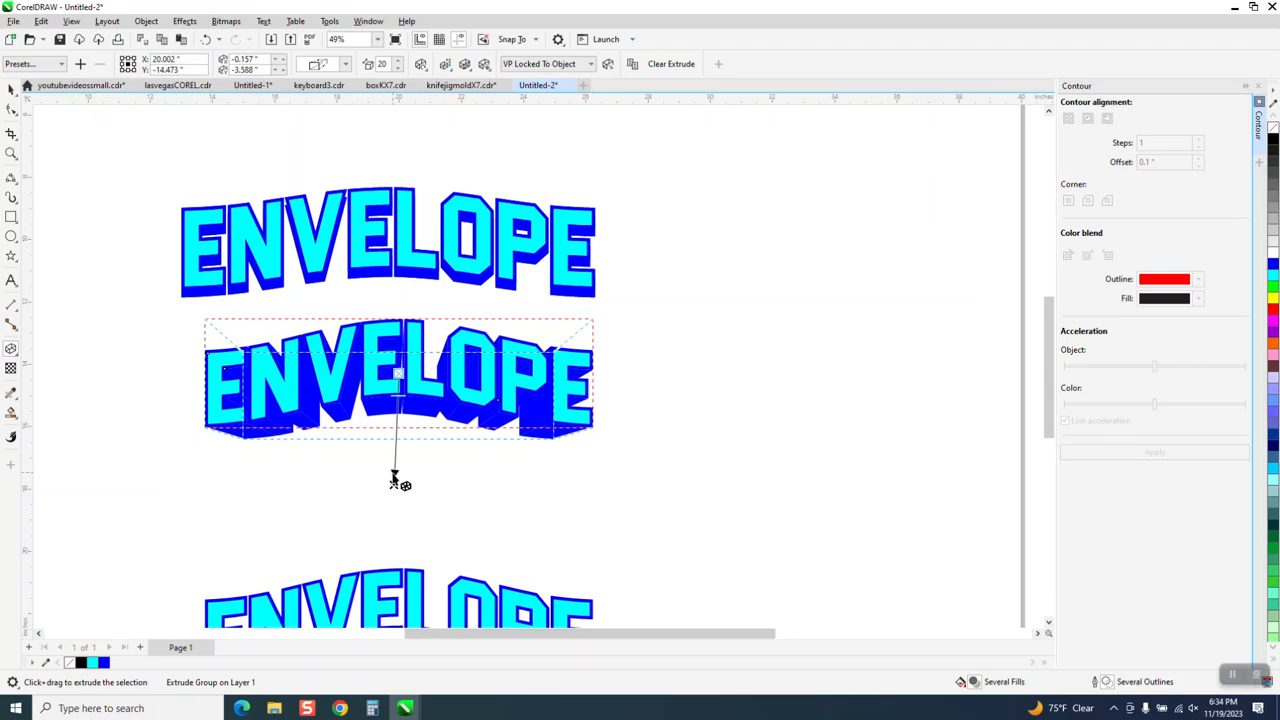
drag(393, 483, 397, 452)
click(11, 89)
Shift the middle lettering's extrusion vanishing point to about 0.169" horizontally and -2.853" vertically
scroll(371, 427, down, 1)
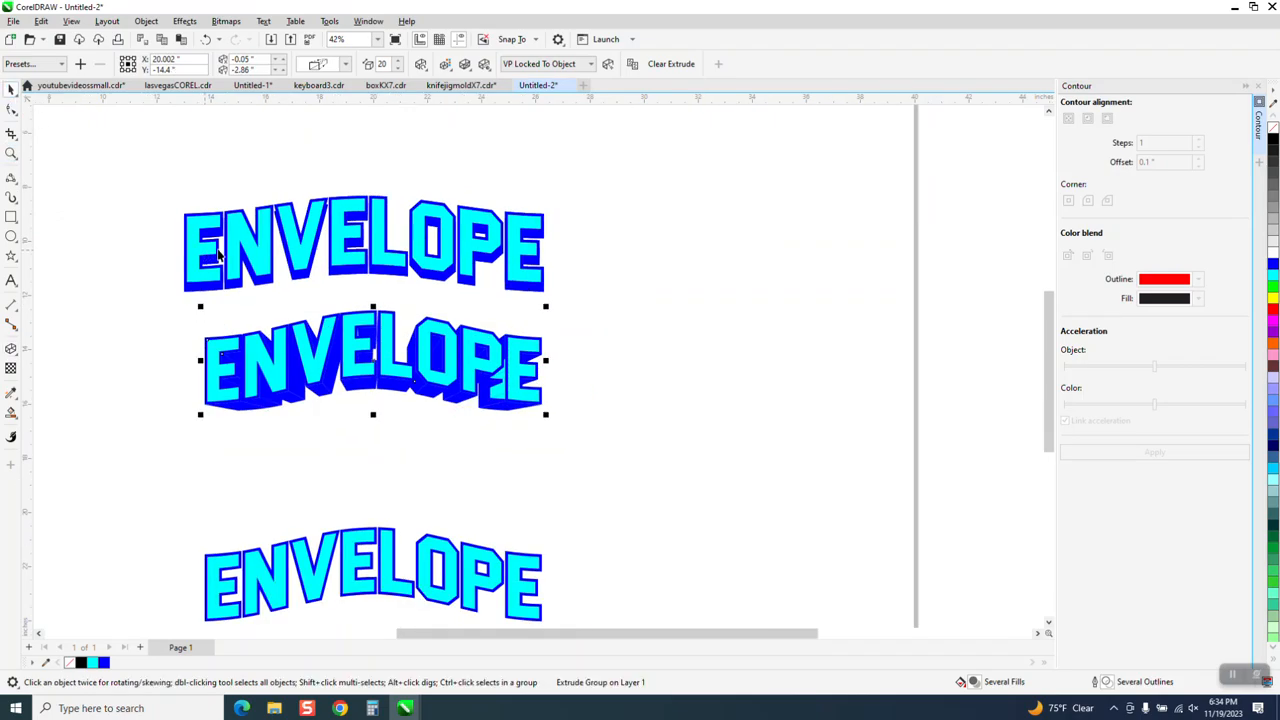
click(11, 153)
drag(291, 316, 486, 420)
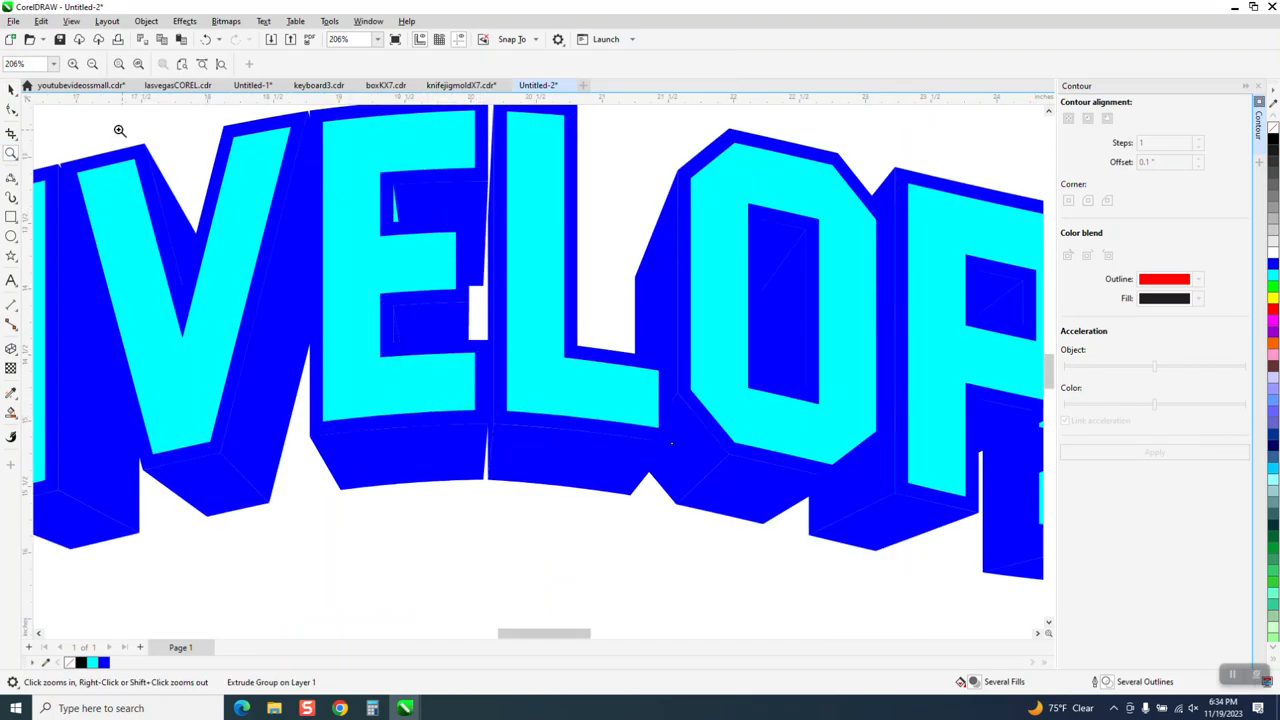
click(11, 89)
scroll(160, 245, down, 2)
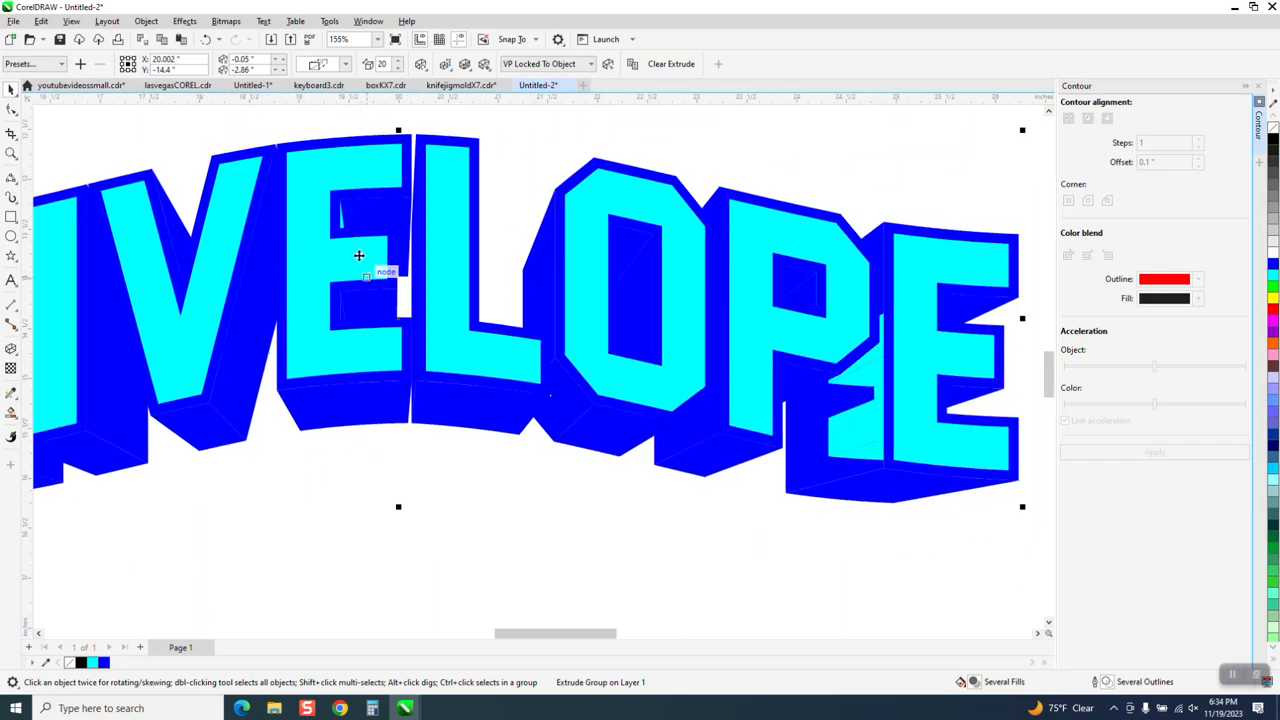
click(11, 348)
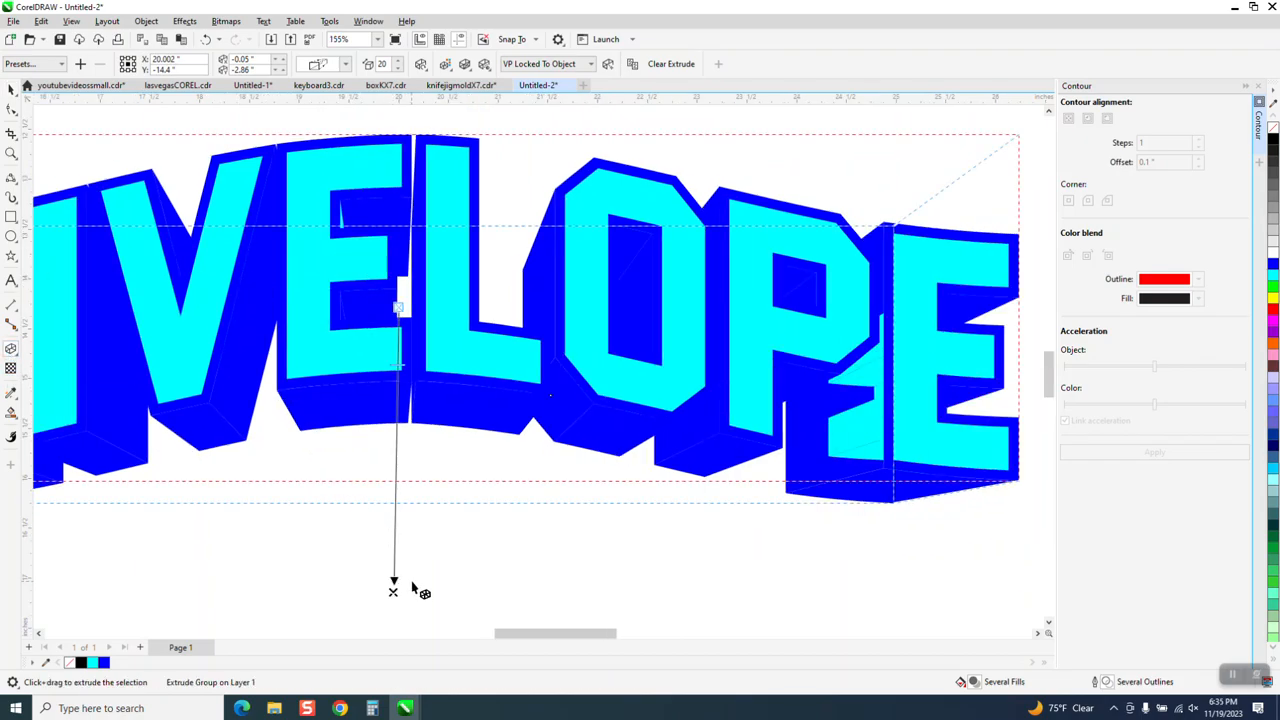
drag(394, 588, 415, 590)
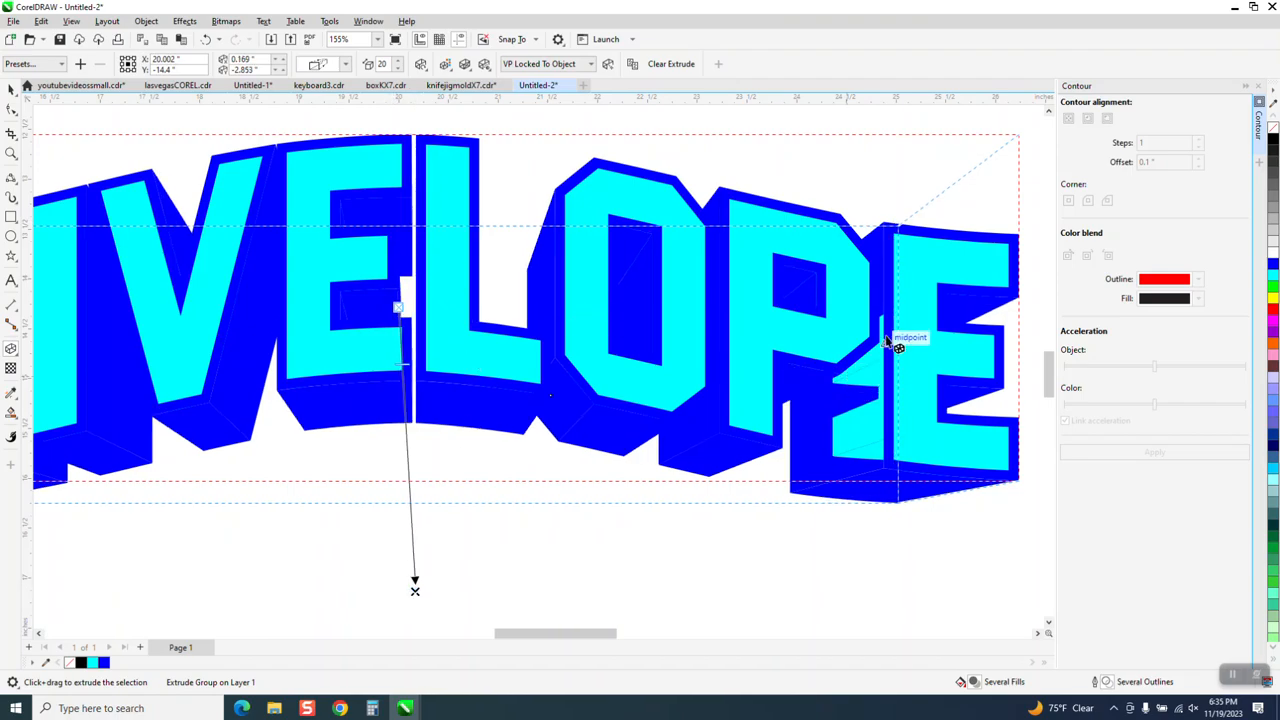
Move the middle lettering's vanishing point to about 0.052" horizontally and -3.212" vertically, and leave extrusion editing
scroll(745, 405, down, 2)
scroll(597, 374, down, 3)
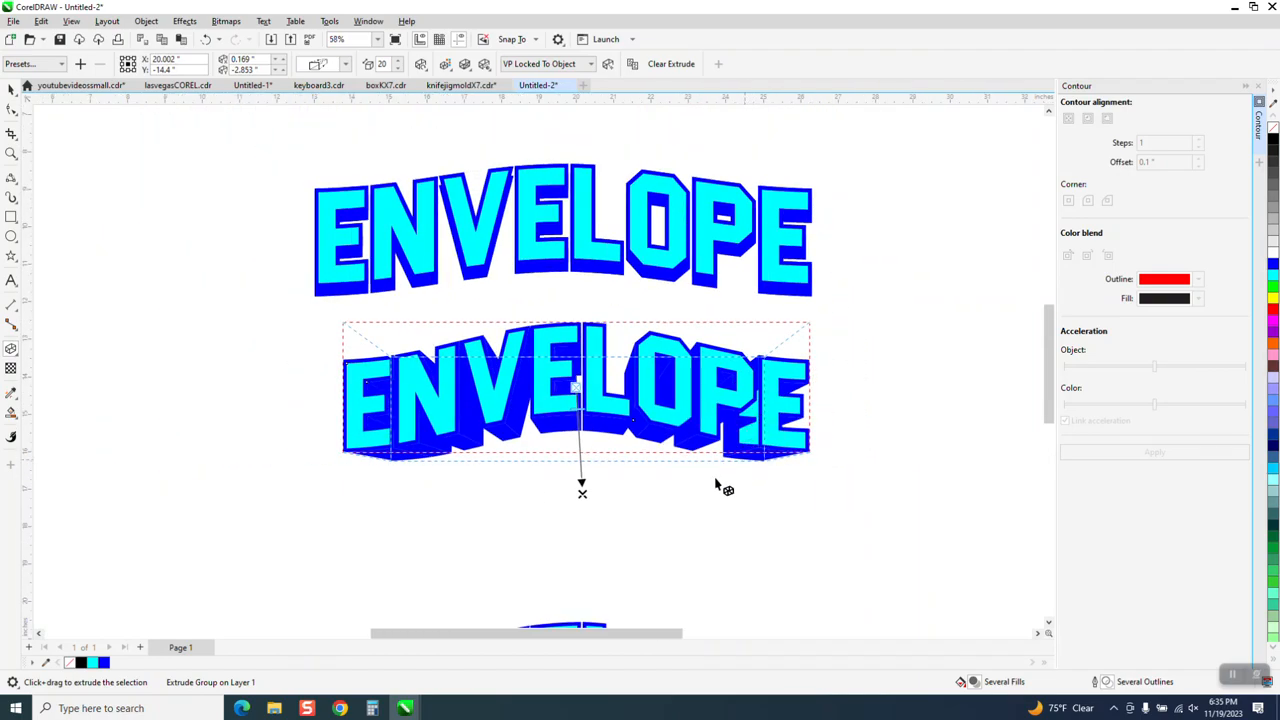
mouse_move(583, 490)
mouse_down()
mouse_move(536, 502)
mouse_move(578, 507)
mouse_up()
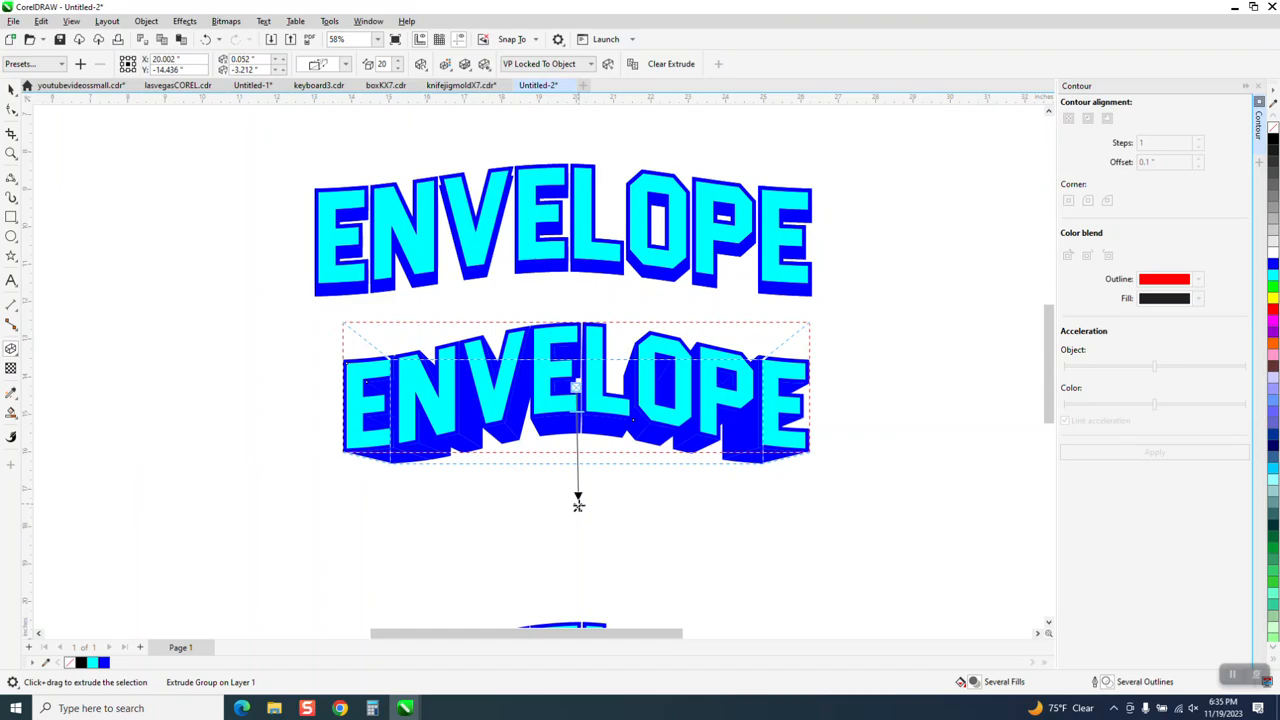
click(11, 88)
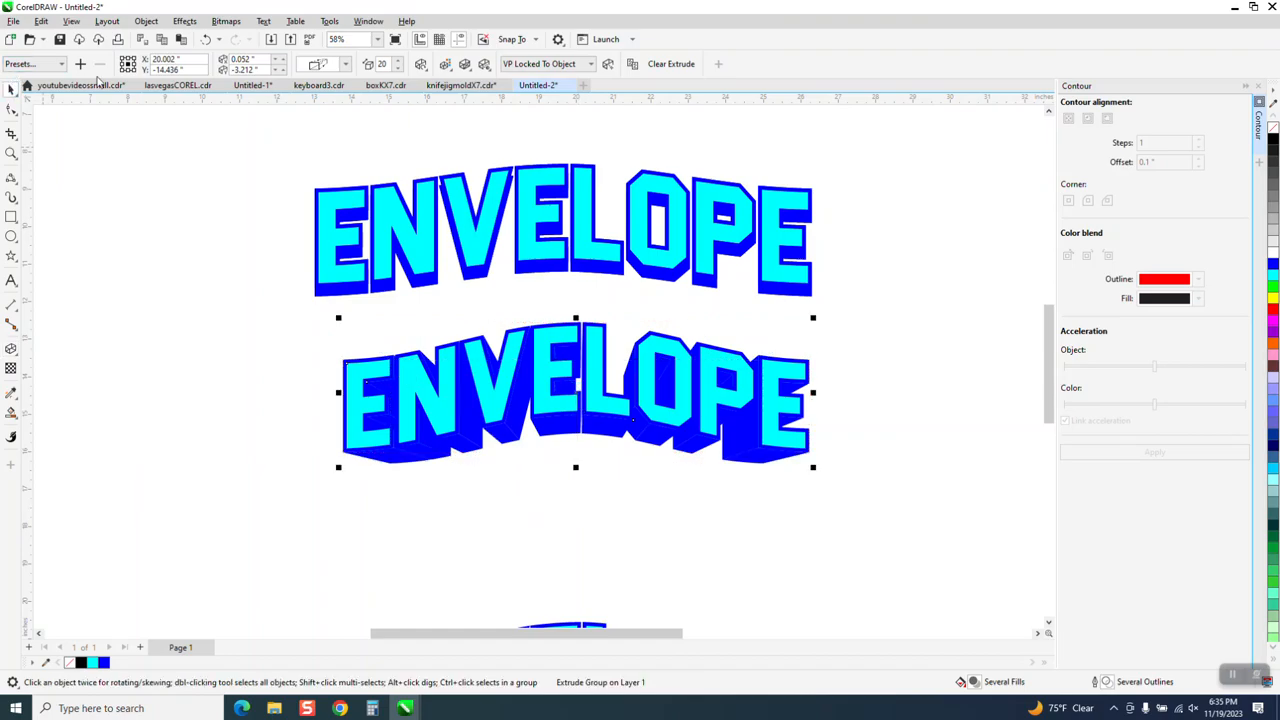
Duplicate the lowest arched lettering, place the copy 4 inches below it, and fill the copy with black
click(186, 196)
scroll(205, 193, down, 1)
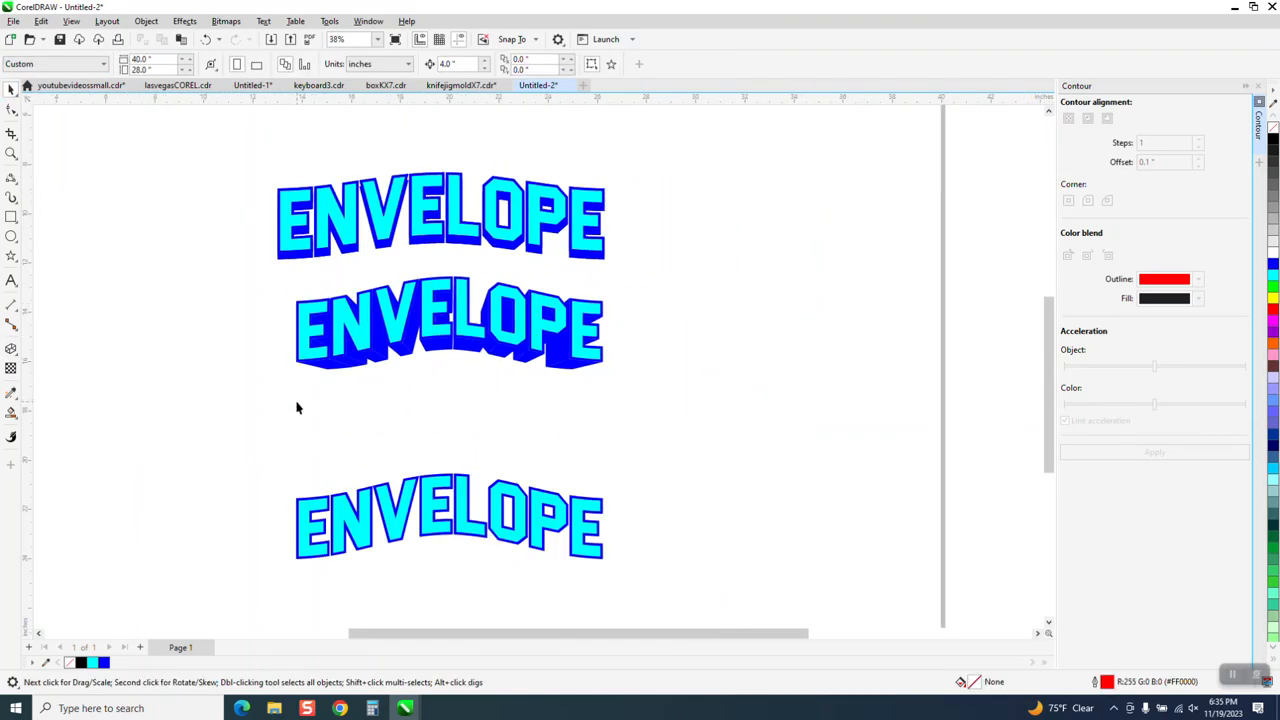
drag(679, 589, 682, 590)
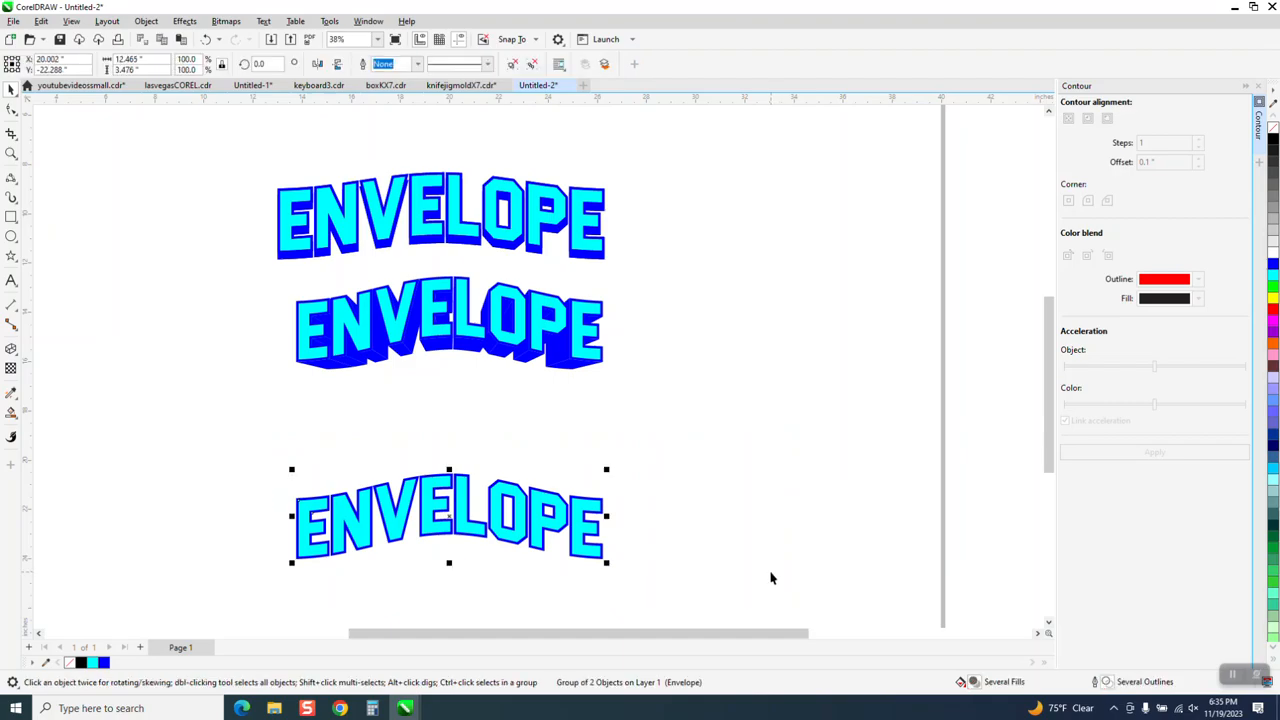
key(ctrl+d)
scroll(538, 345, down, 1)
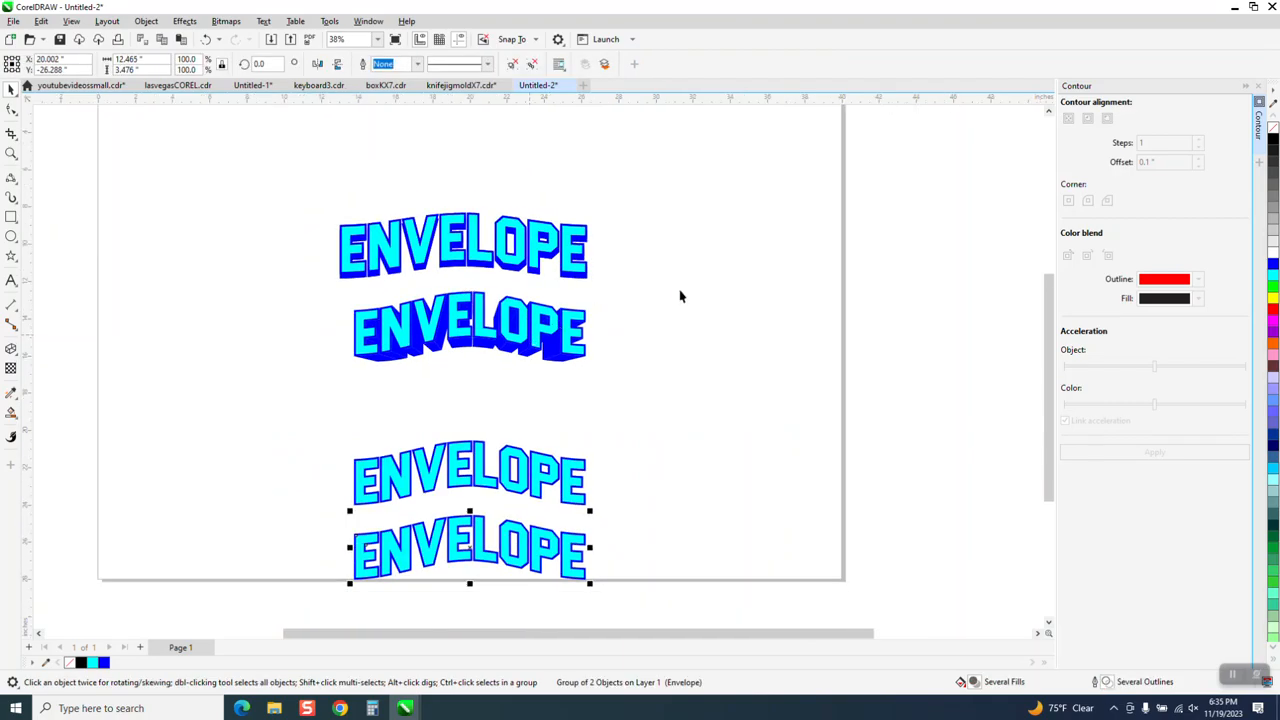
click(1273, 141)
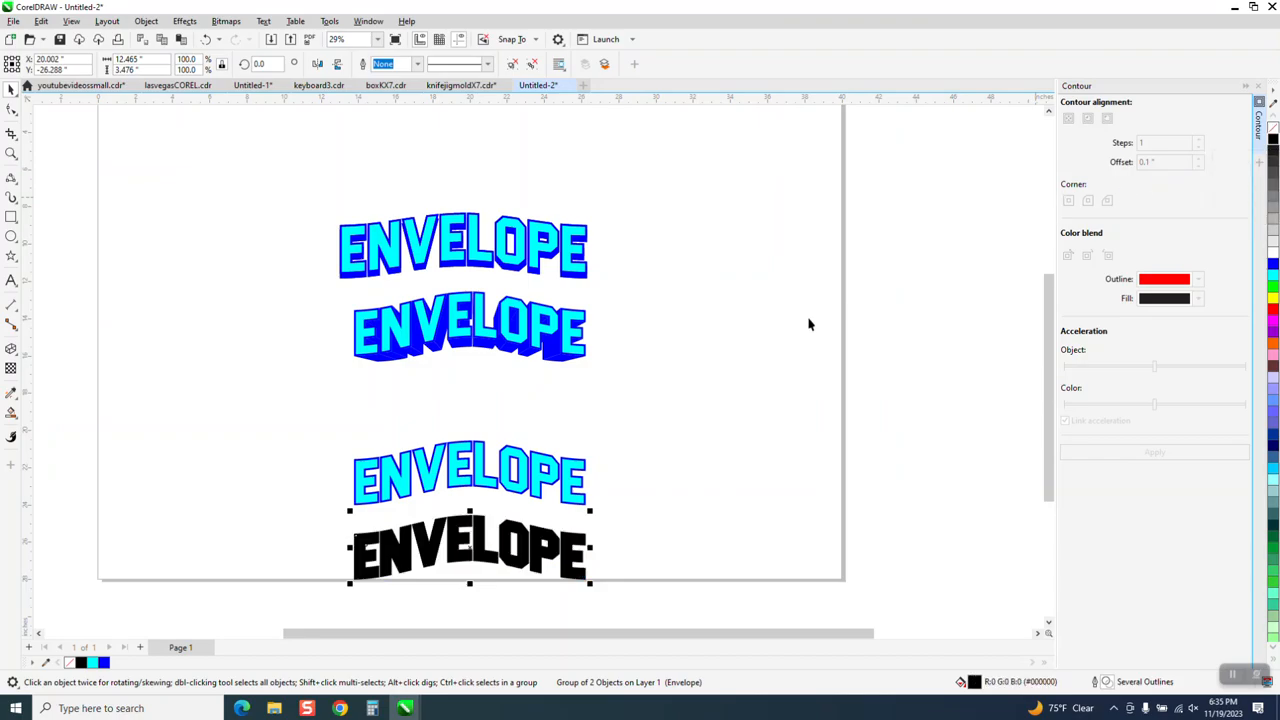
Move the black copy up 4 inches onto the original lettering and send it to the back of the page
key(Up)
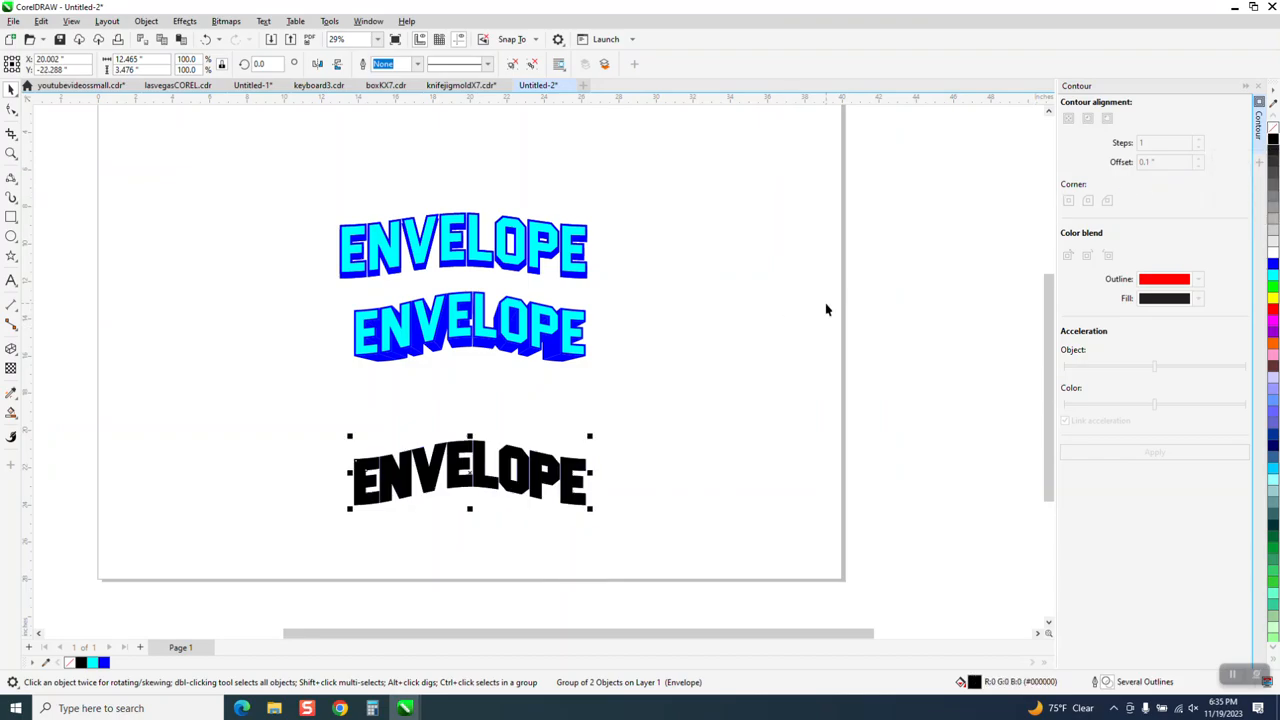
click(146, 21)
mouse_move(188, 236)
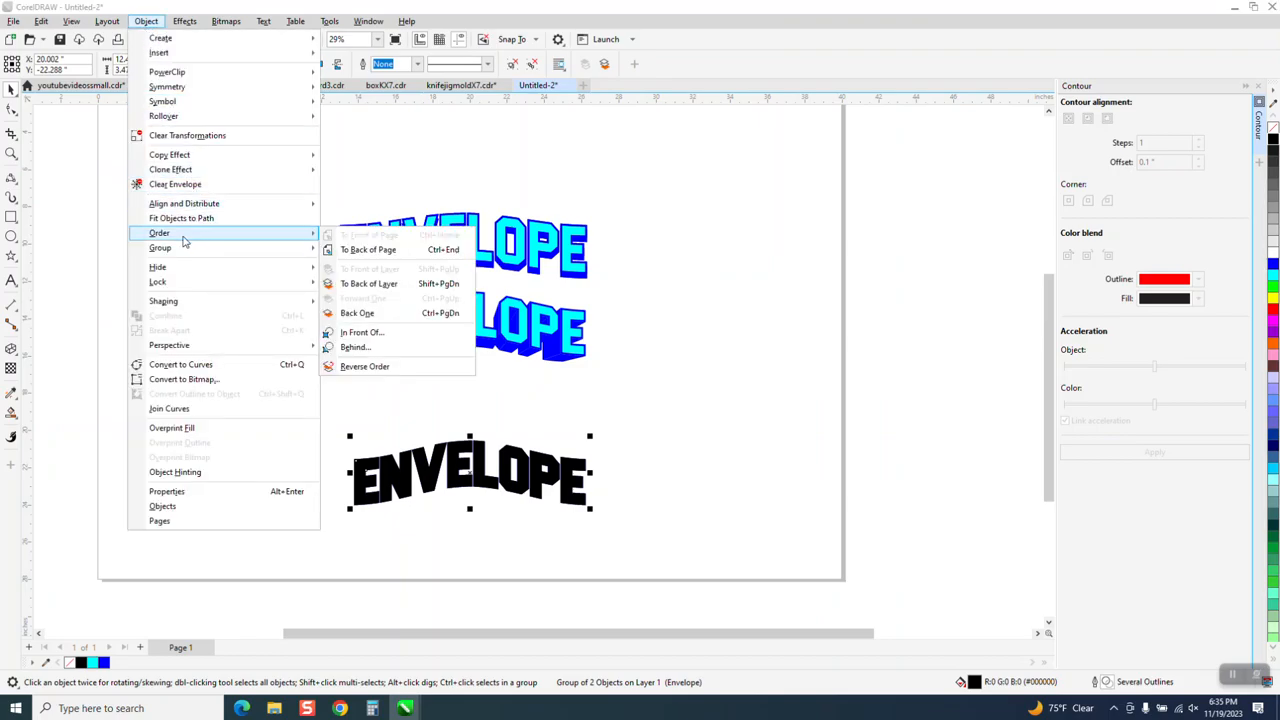
click(345, 250)
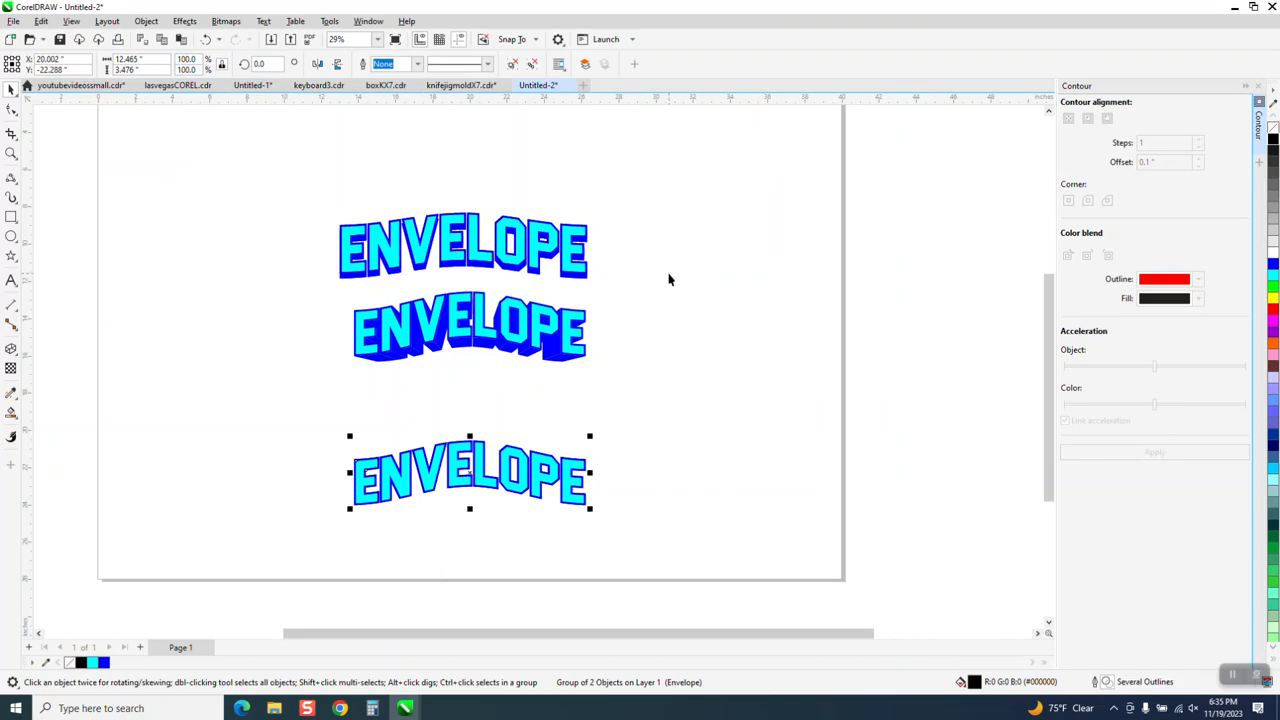
Set the nudge distance to 0.2 inches and move the front cyan-and-blue lettering up 0.2 inches from the black copy
click(656, 329)
click(520, 460)
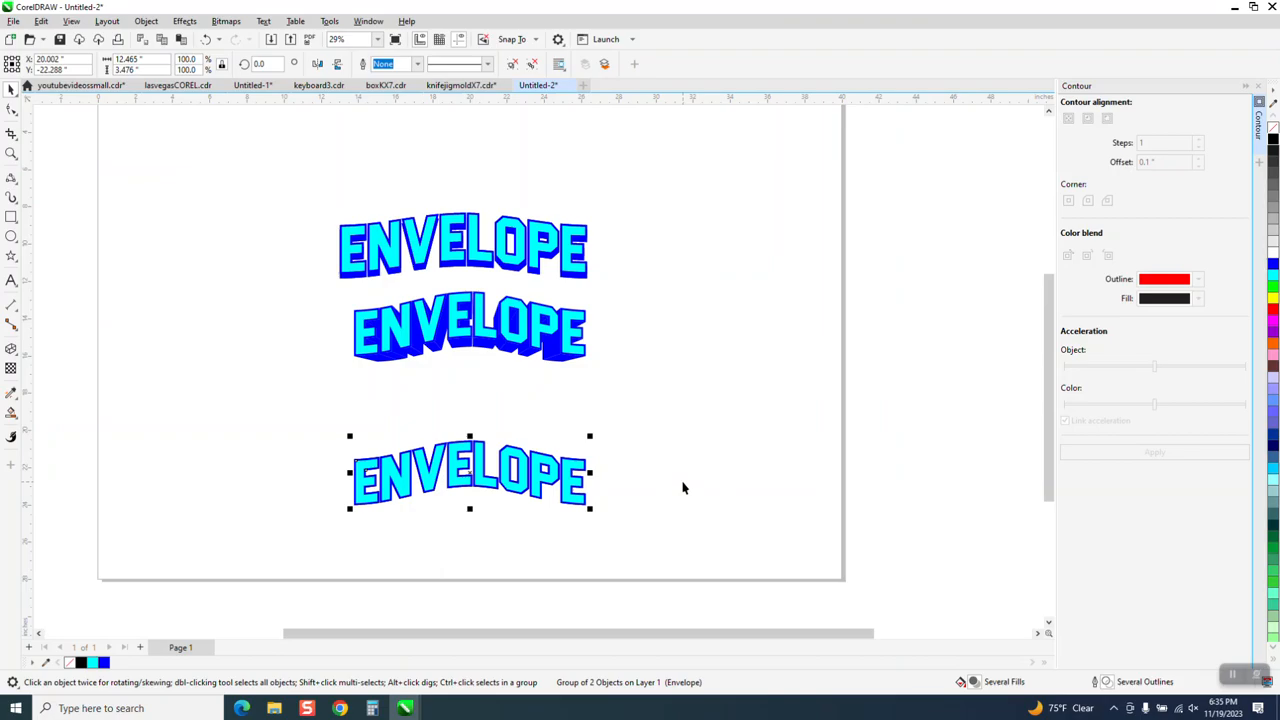
click(735, 396)
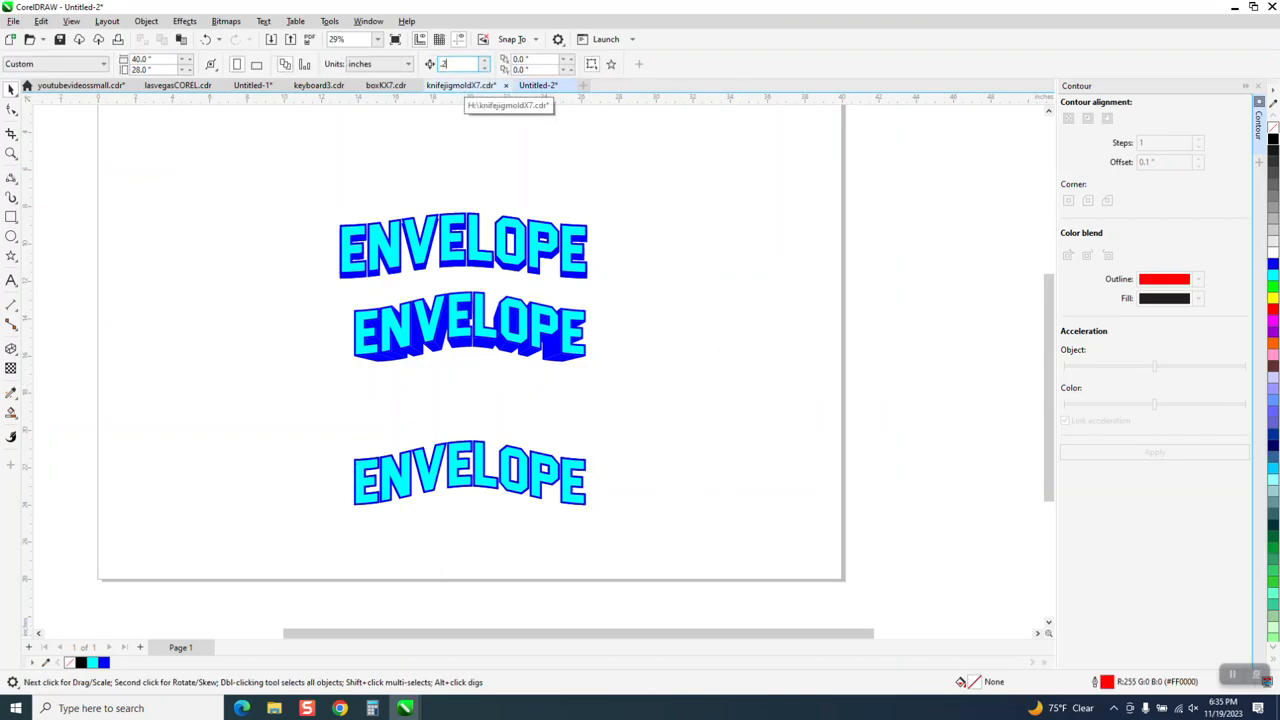
click(517, 455)
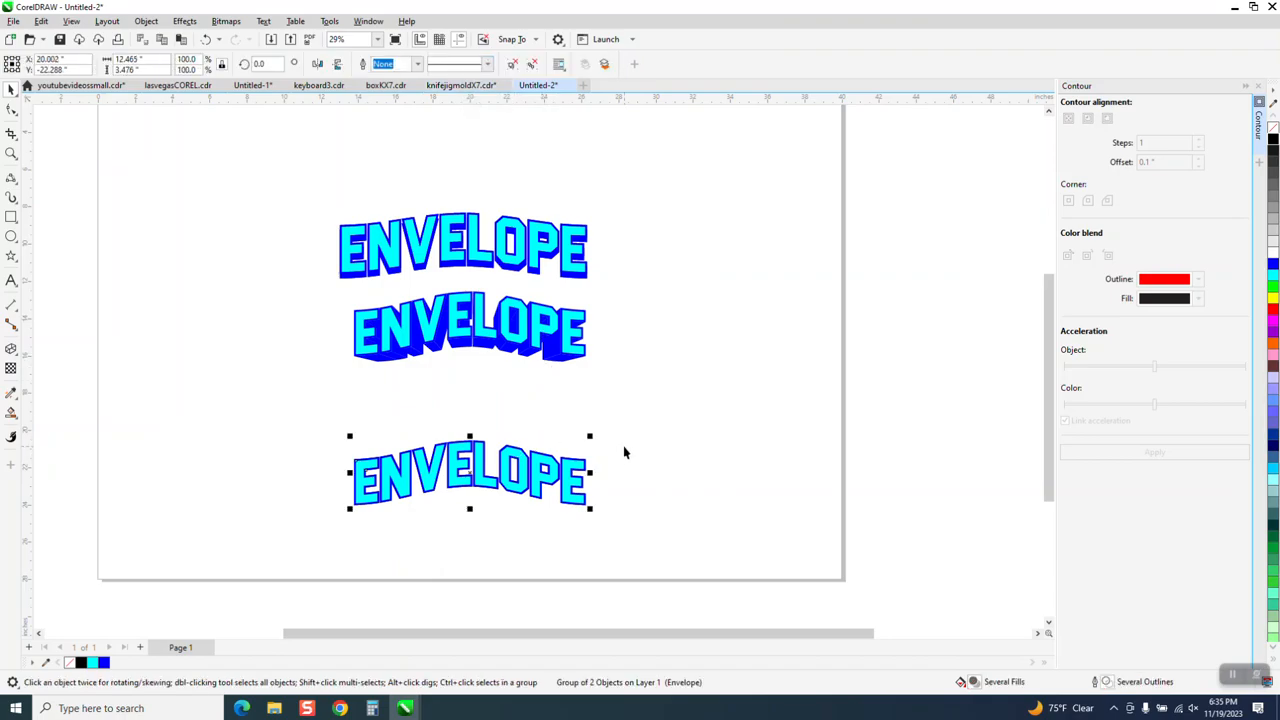
key(Up)
key(Up)
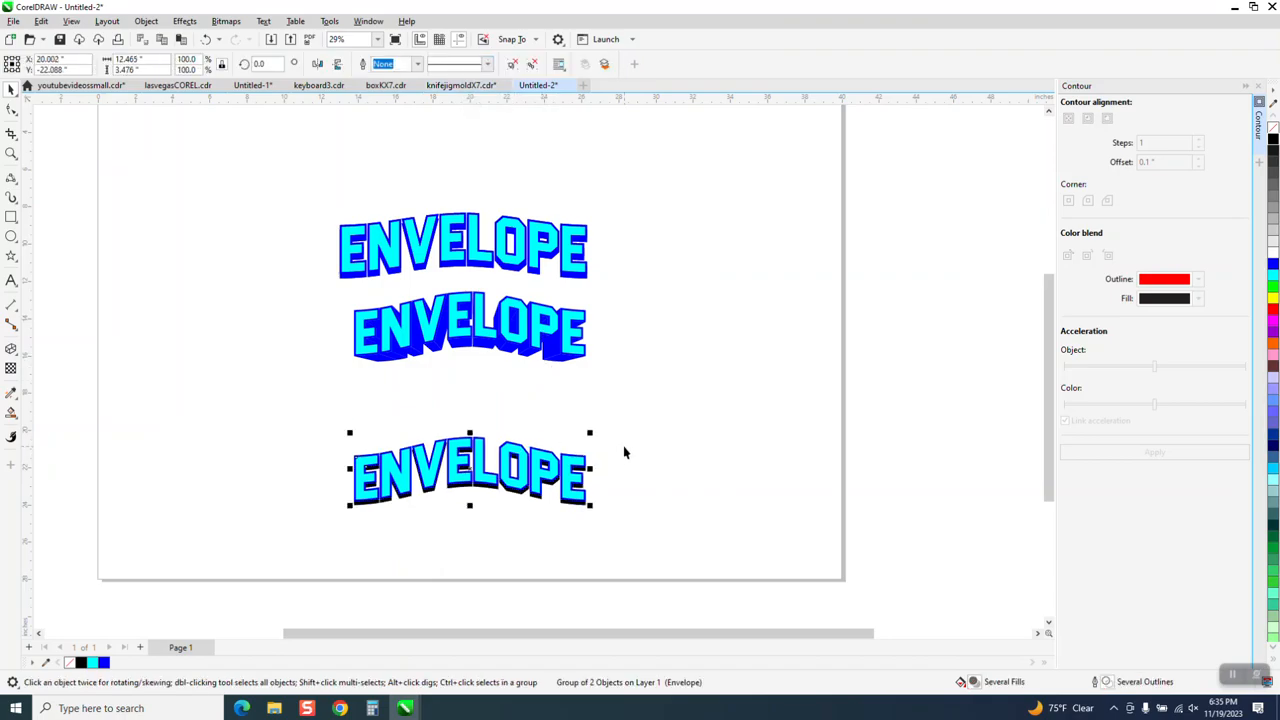
Fill the black shadow copy behind the lowest lettering with blue (#0000FF)
click(11, 153)
drag(580, 527, 680, 540)
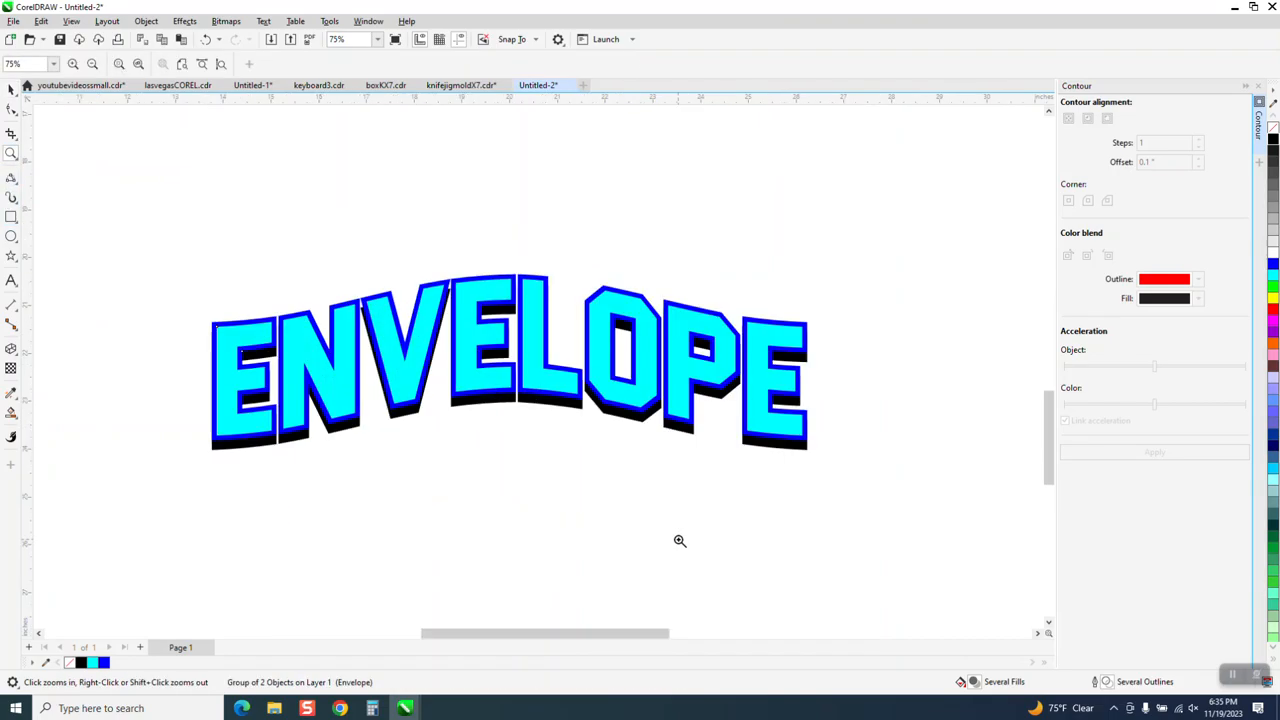
click(11, 90)
click(488, 412)
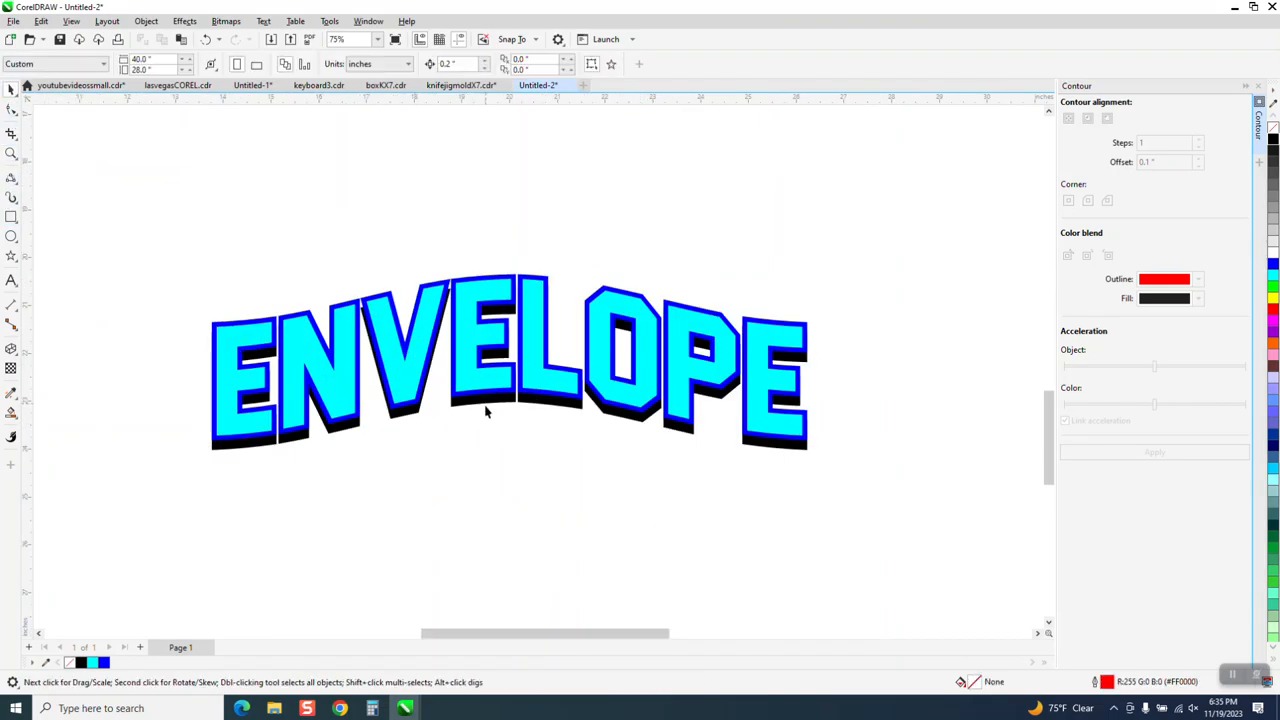
click(397, 423)
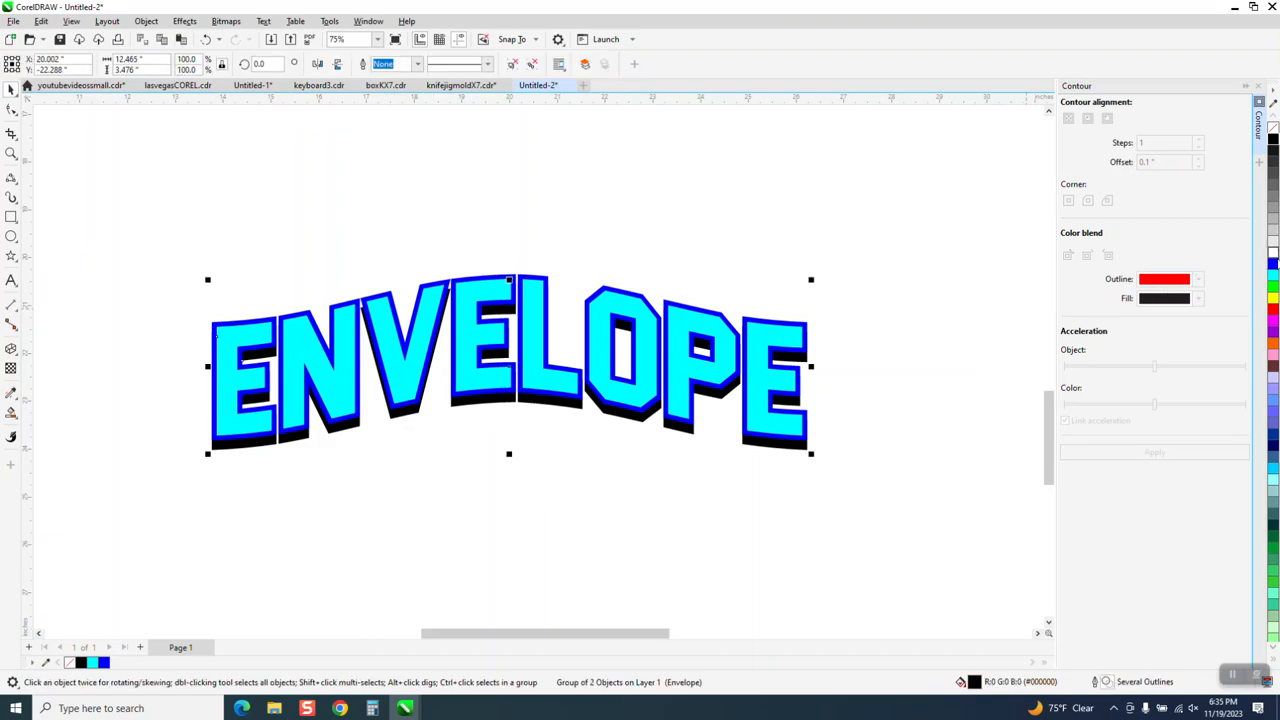
click(1274, 265)
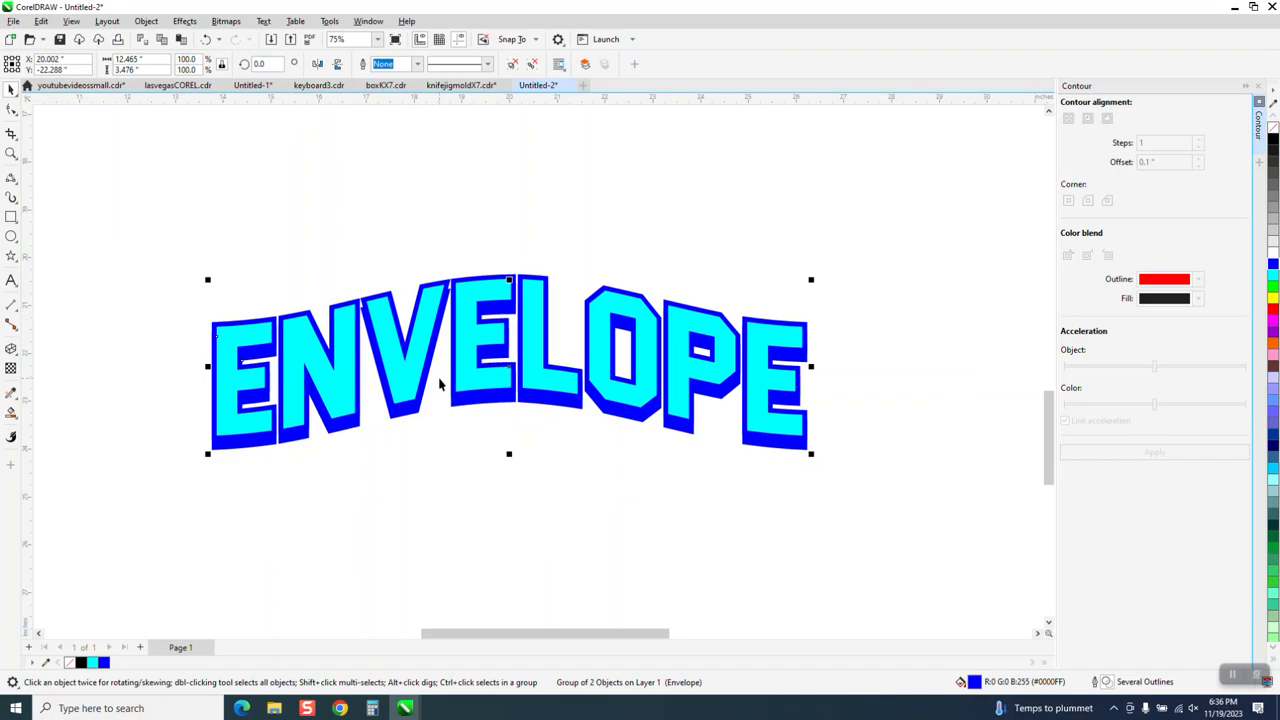
Examine up close how the blue shadow meets the contour edges around the letter V
click(11, 153)
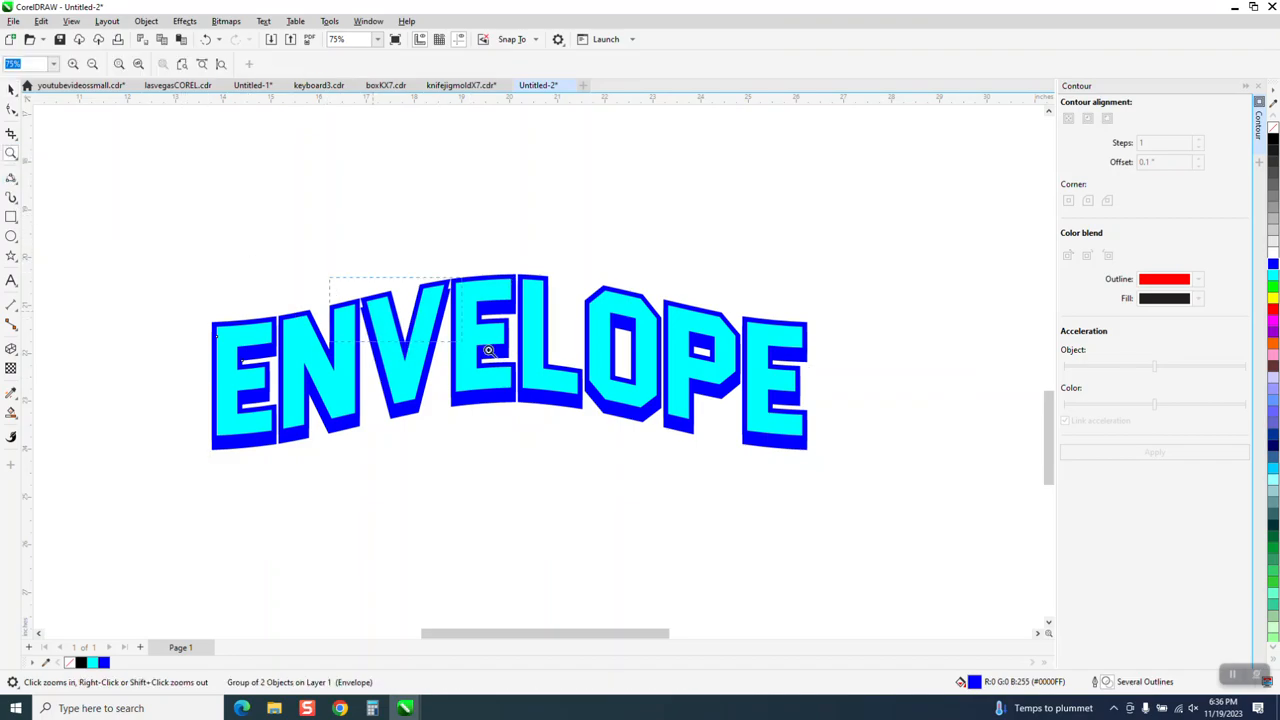
drag(488, 350, 488, 350)
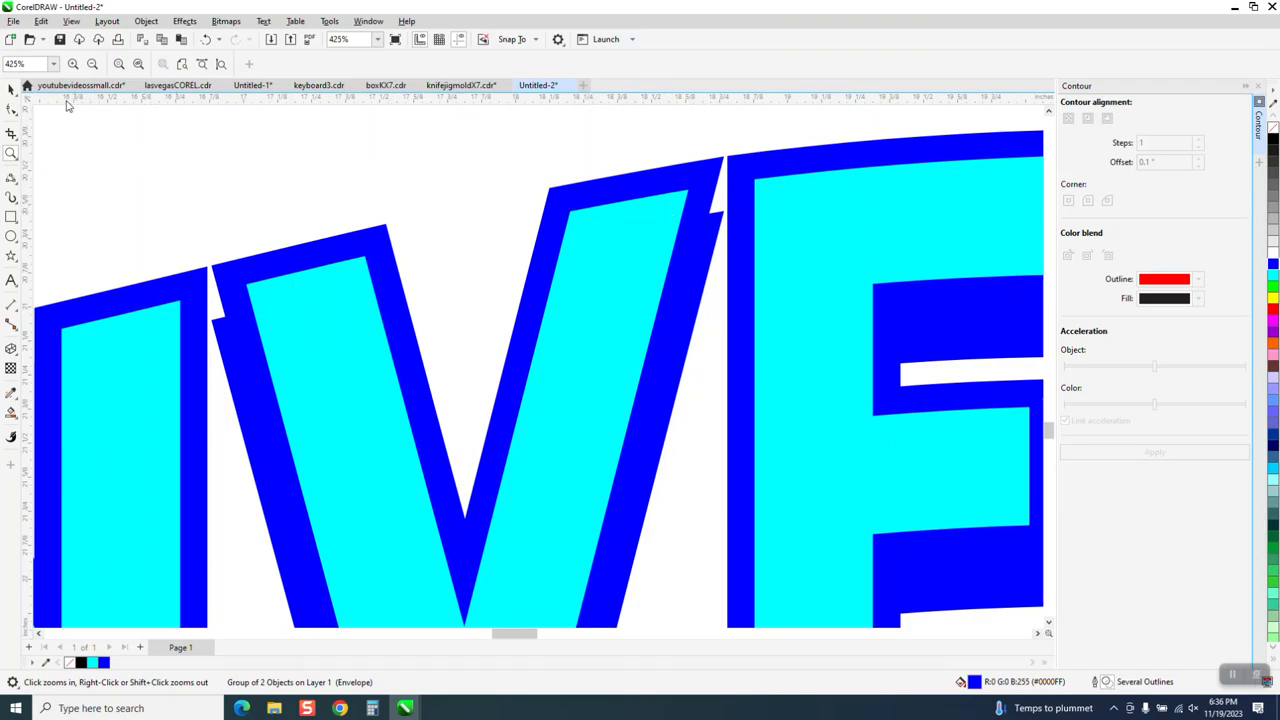
click(11, 89)
scroll(425, 238, down, 4)
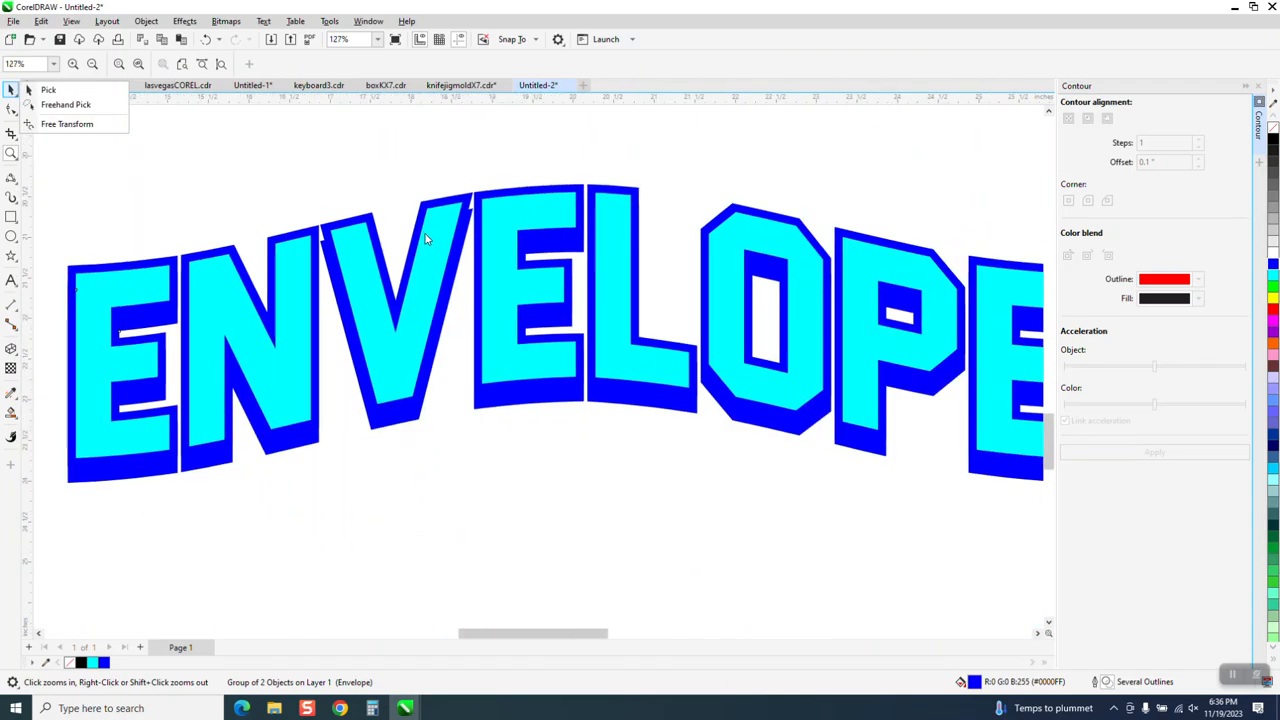
scroll(466, 280, down, 1)
scroll(466, 280, down, 1)
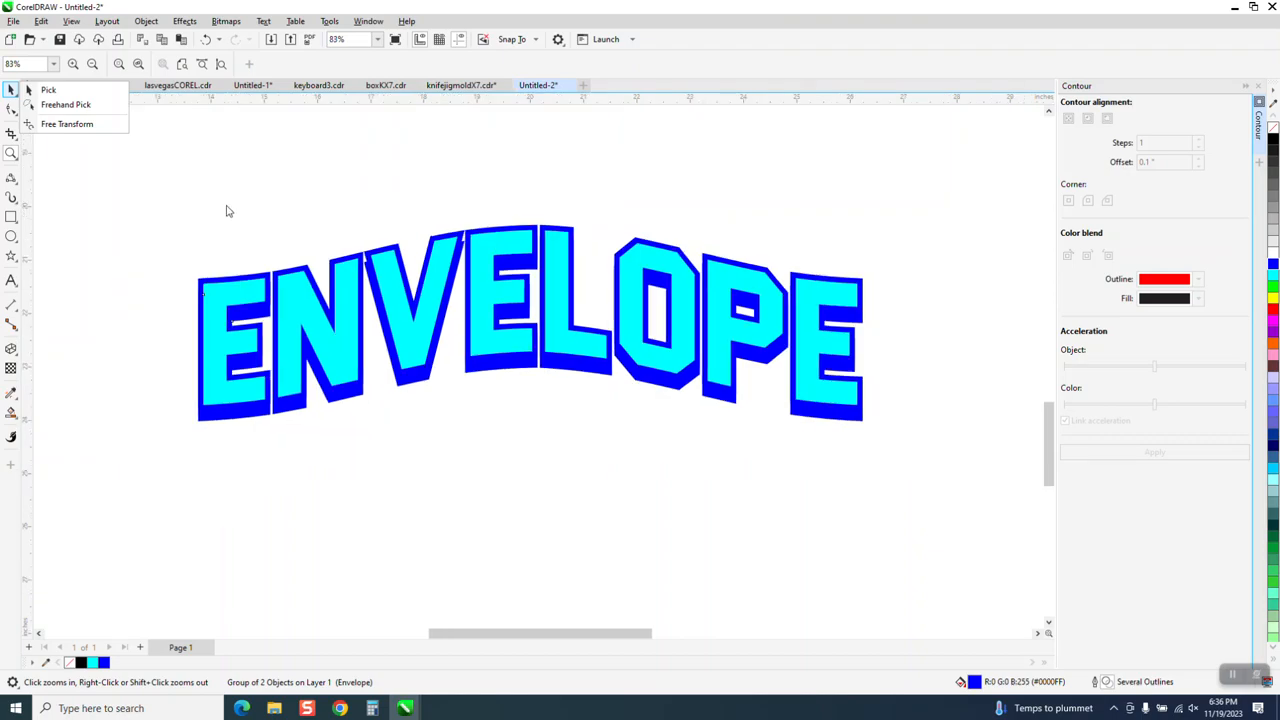
click(48, 90)
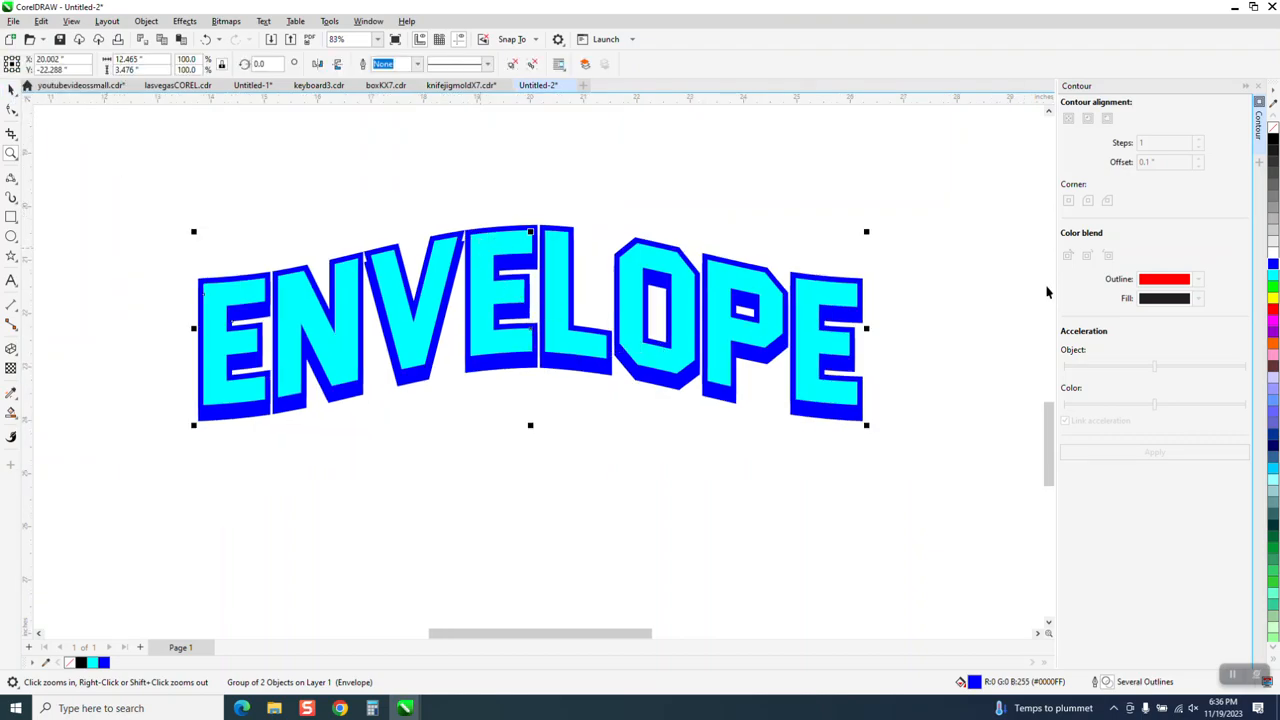
Try black, red and white fills on the shadow copy, and fill it with blue again
click(1273, 142)
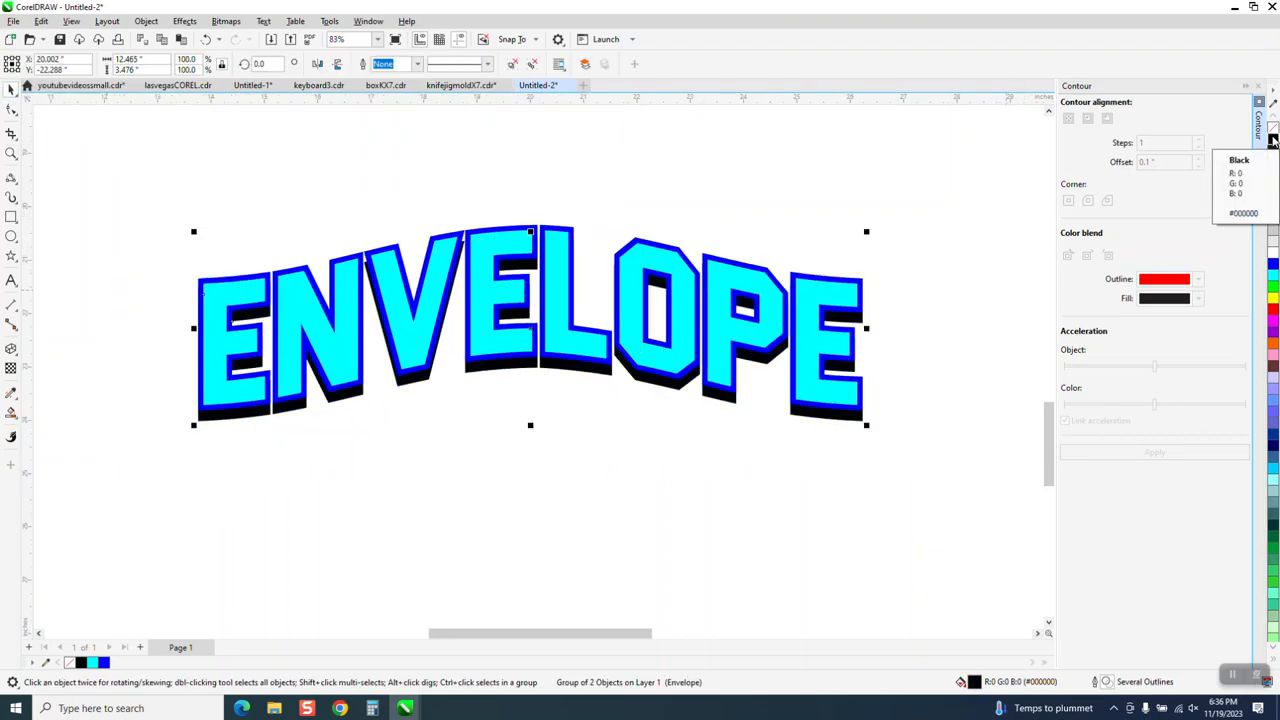
click(1272, 316)
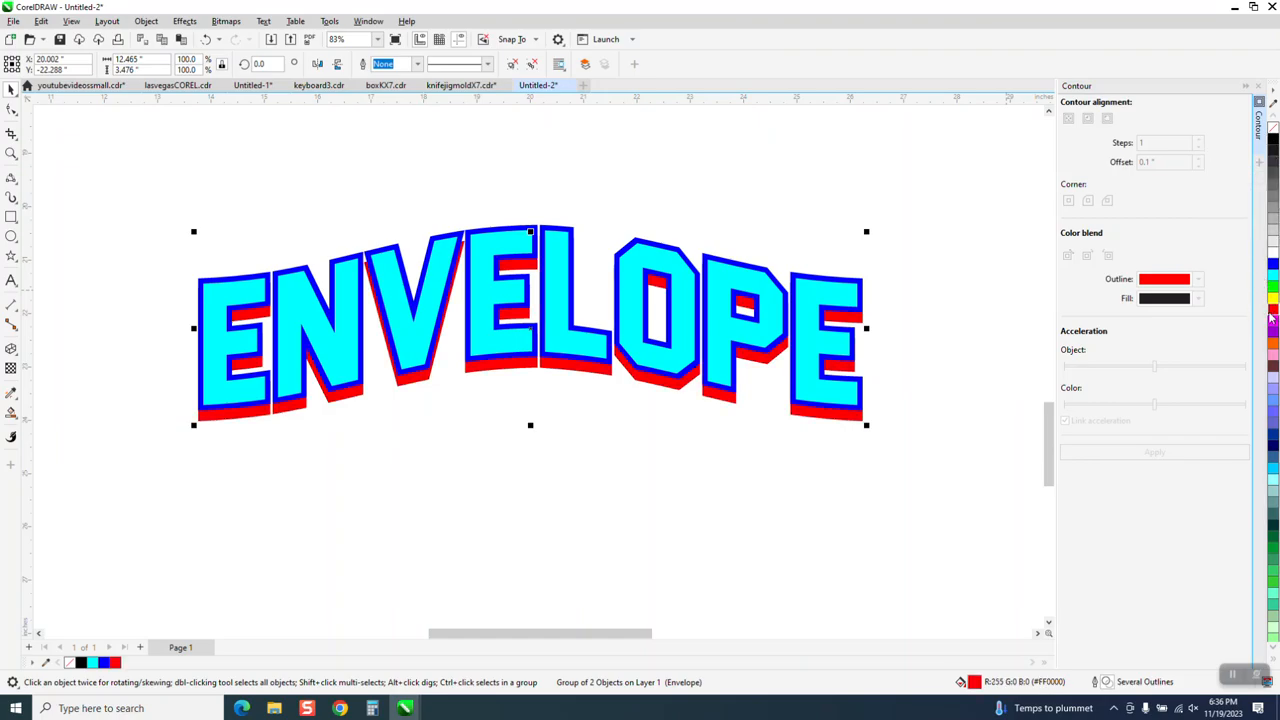
click(1273, 258)
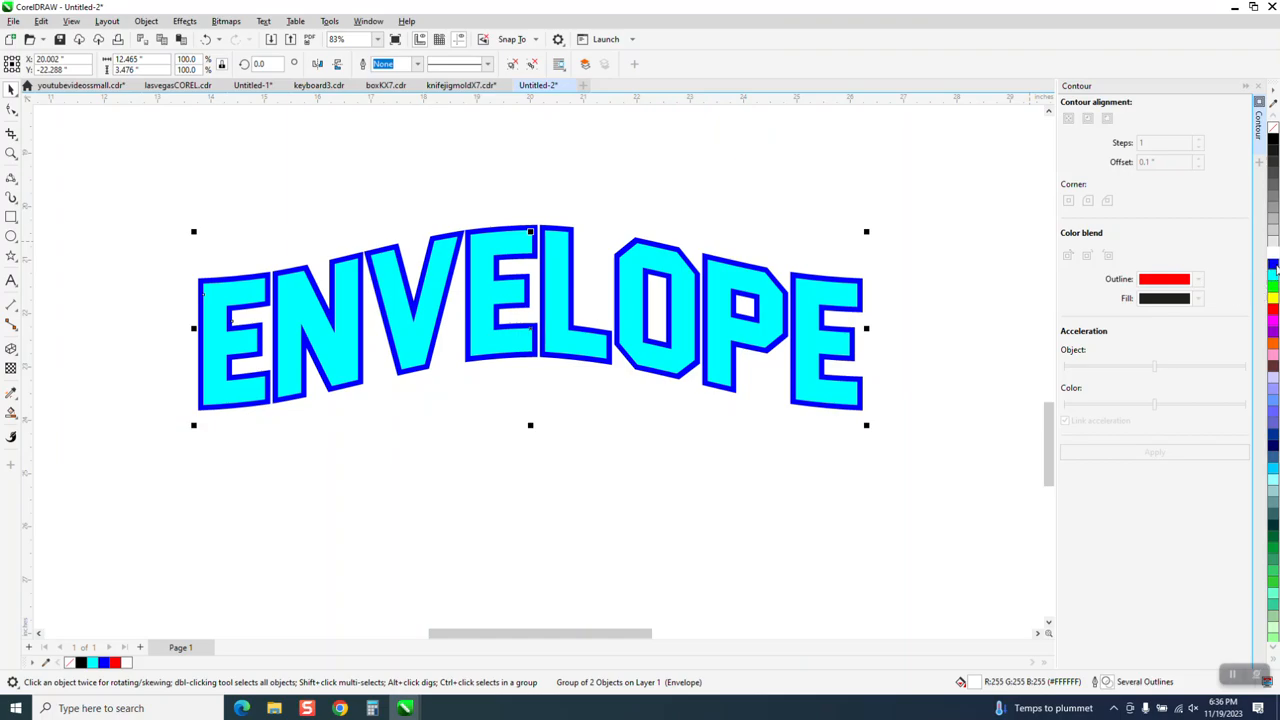
click(1274, 265)
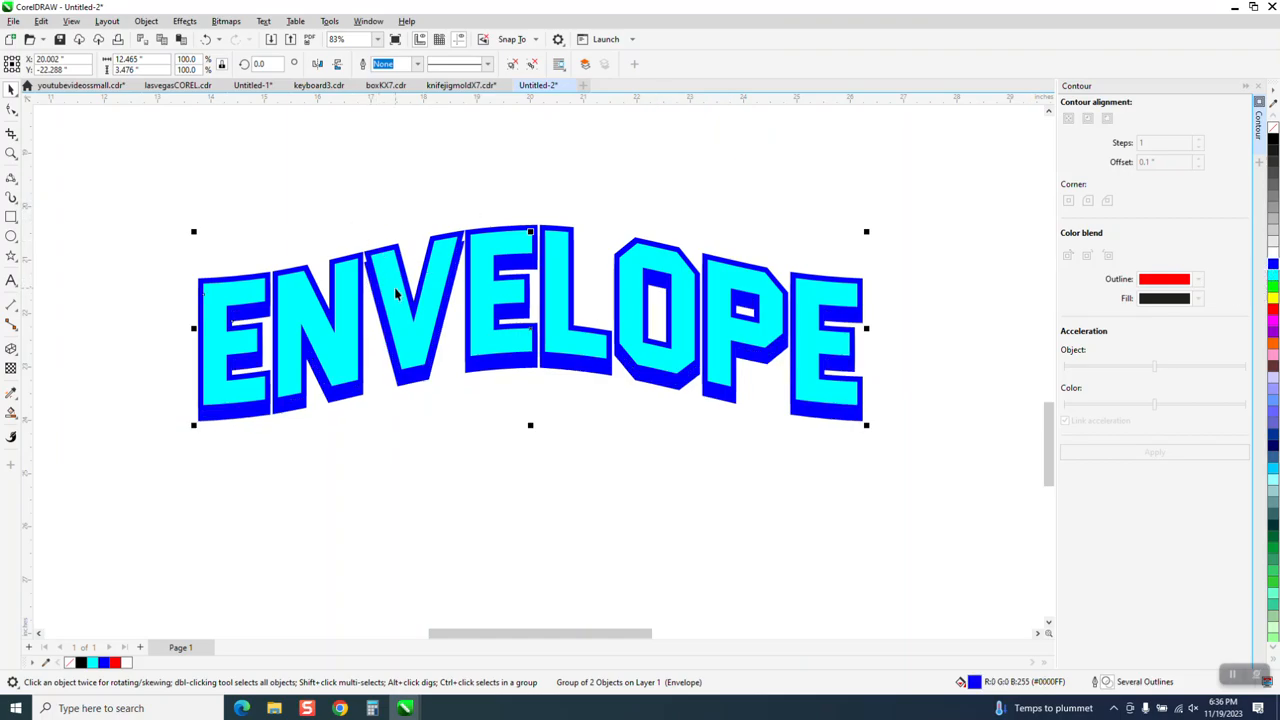
Inspect the blue shadow along the lower edges of the bottom lettering and clear the selection
scroll(418, 348, down, 1)
scroll(418, 348, down, 1)
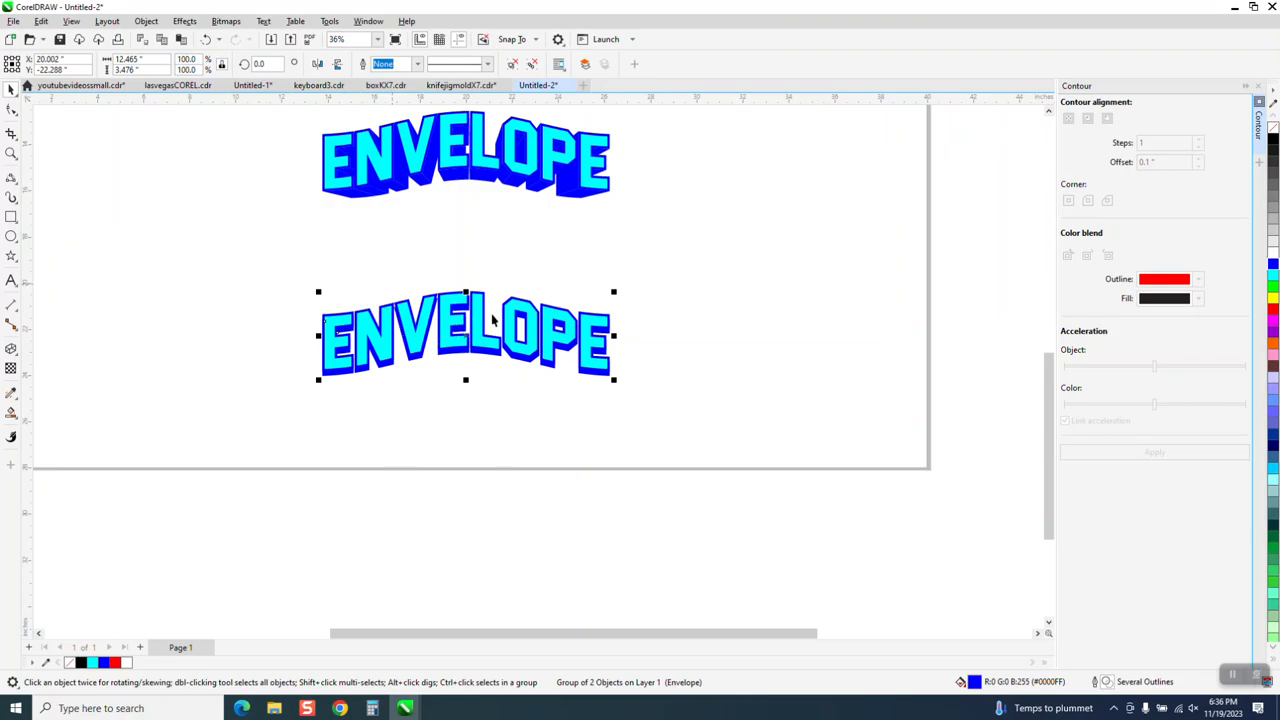
click(12, 151)
drag(330, 258, 706, 420)
scroll(446, 174, down, 1)
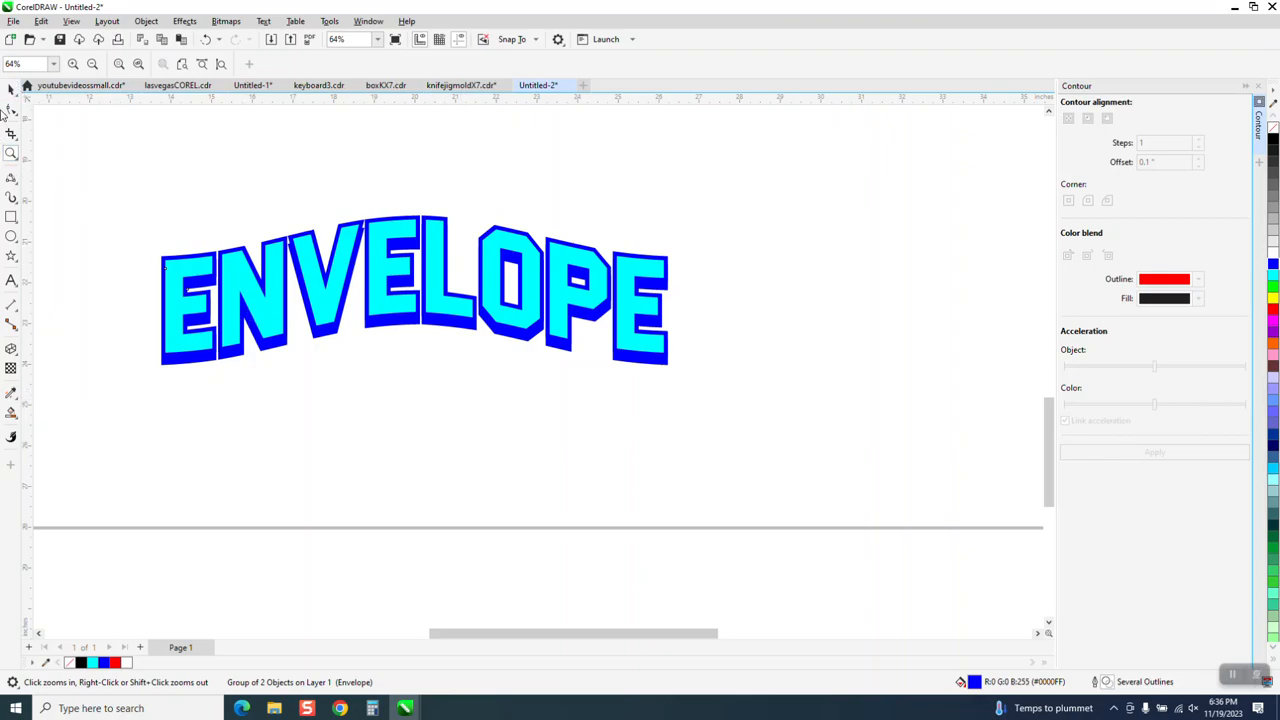
click(10, 90)
click(316, 352)
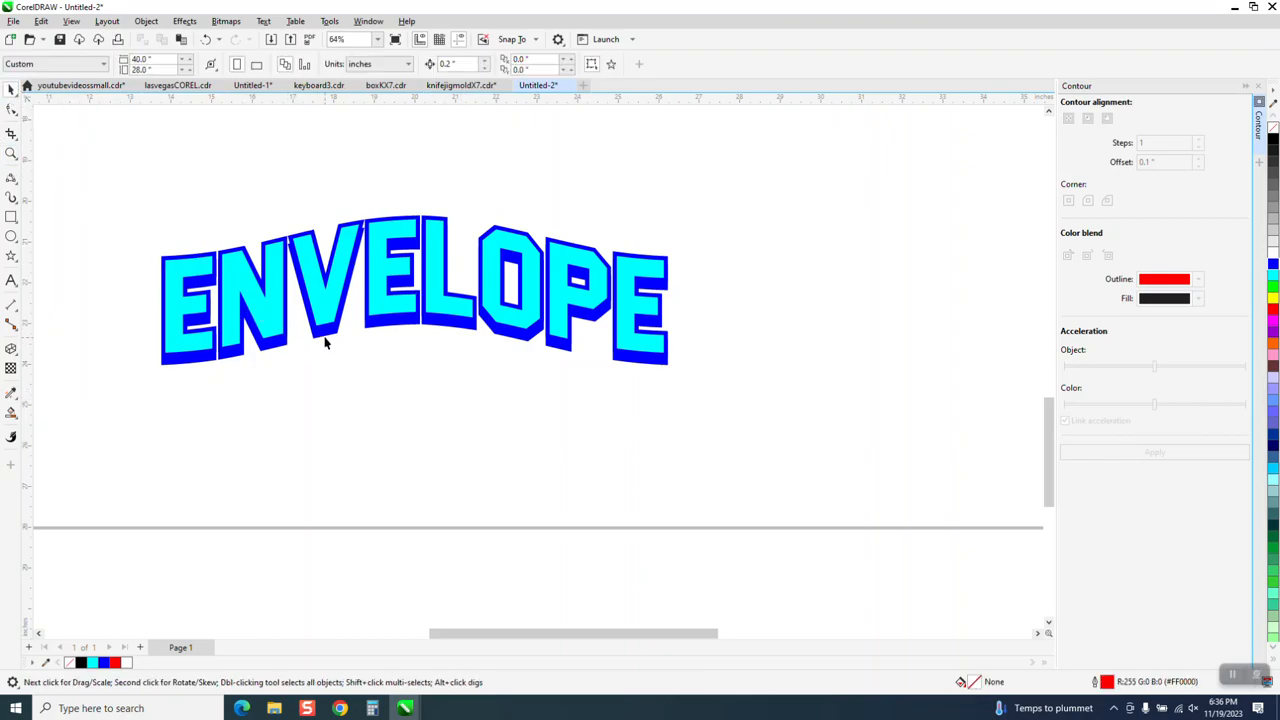
Set the nudge distance to 2 inches and move the blue shadow copy 4 inches straight down, clear of the lettering
click(325, 336)
drag(330, 343, 352, 268)
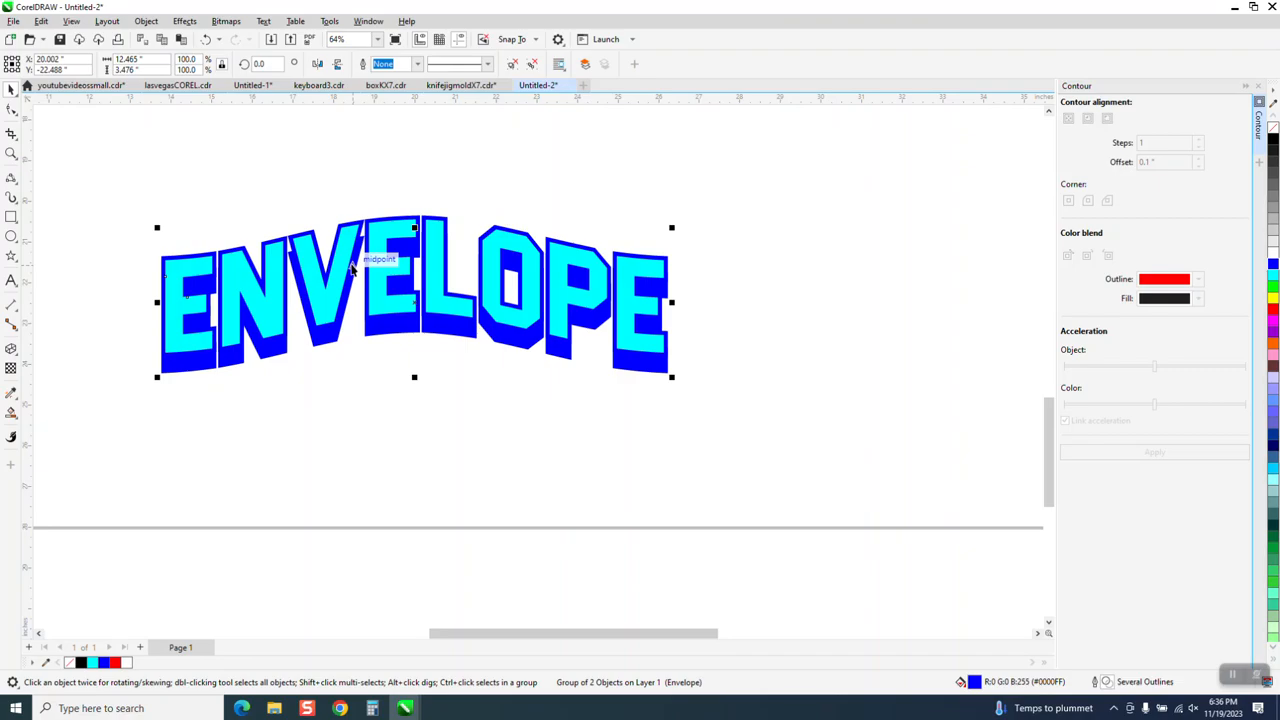
click(547, 127)
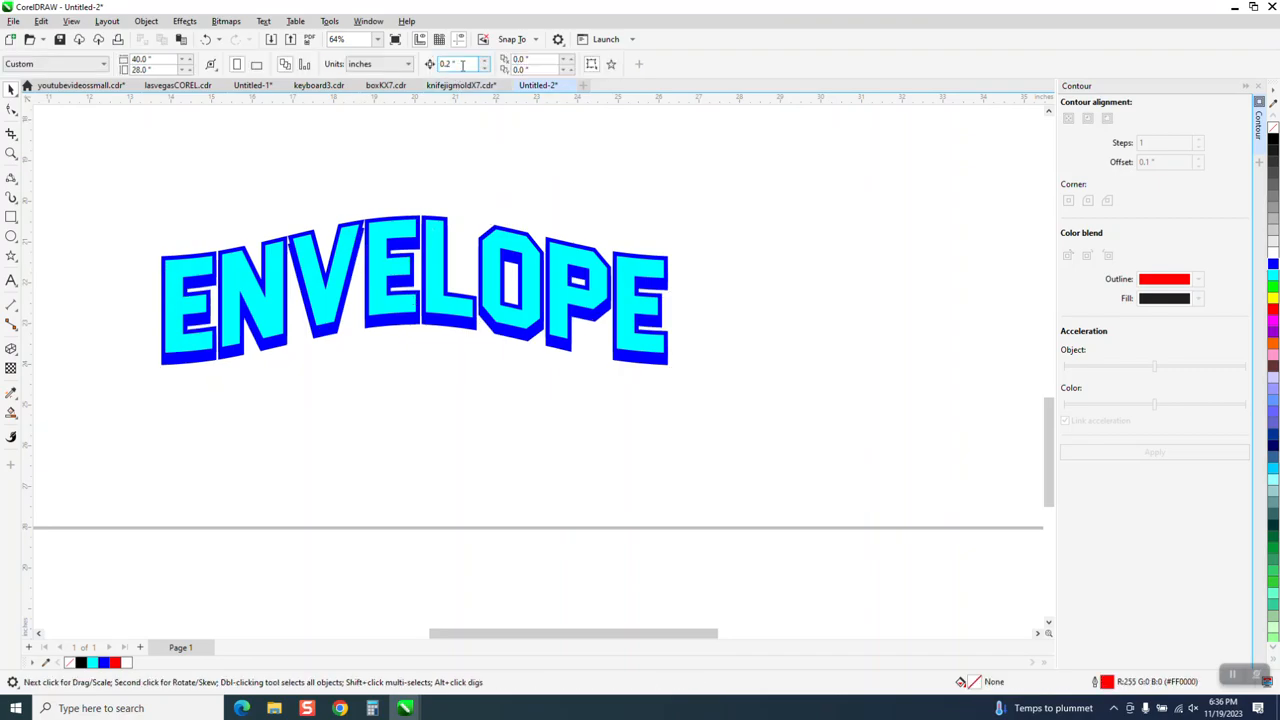
text(2)
click(463, 336)
key(Down)
key(Down)
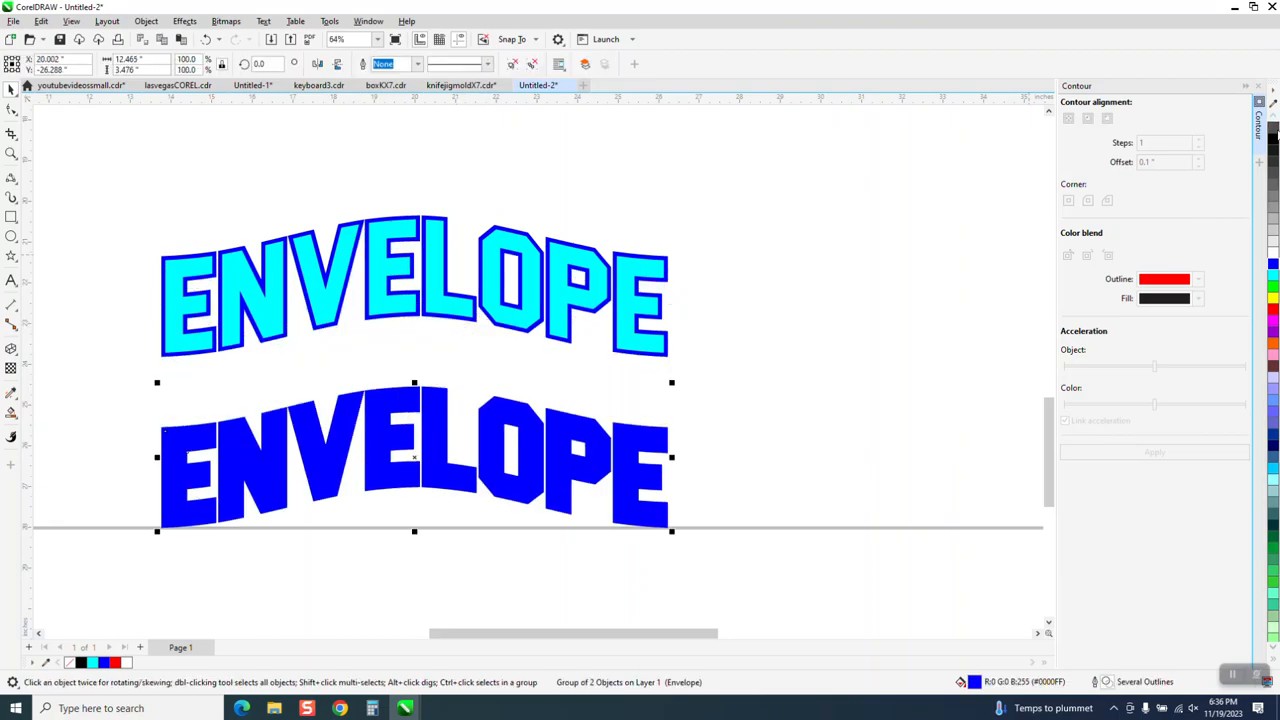
Give the lowered shadow copy a black hairline outline with no fill, and ungroup it
click(1273, 129)
right_click(1274, 140)
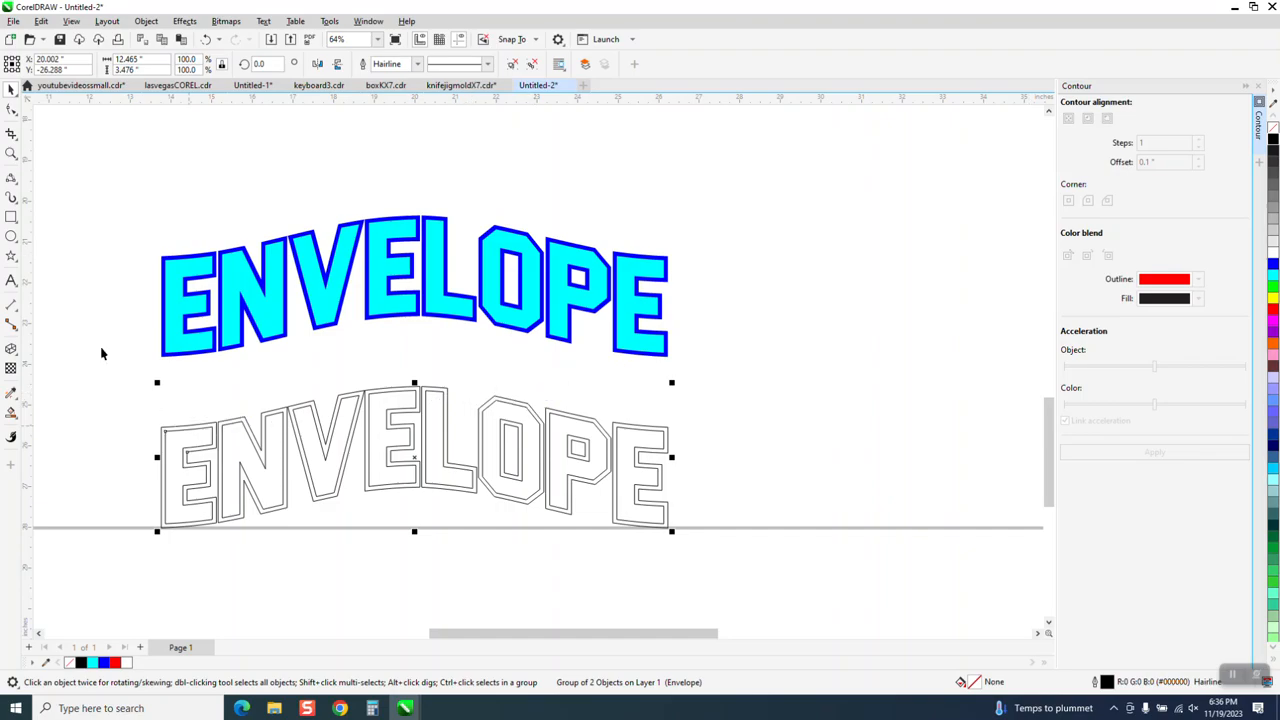
click(146, 21)
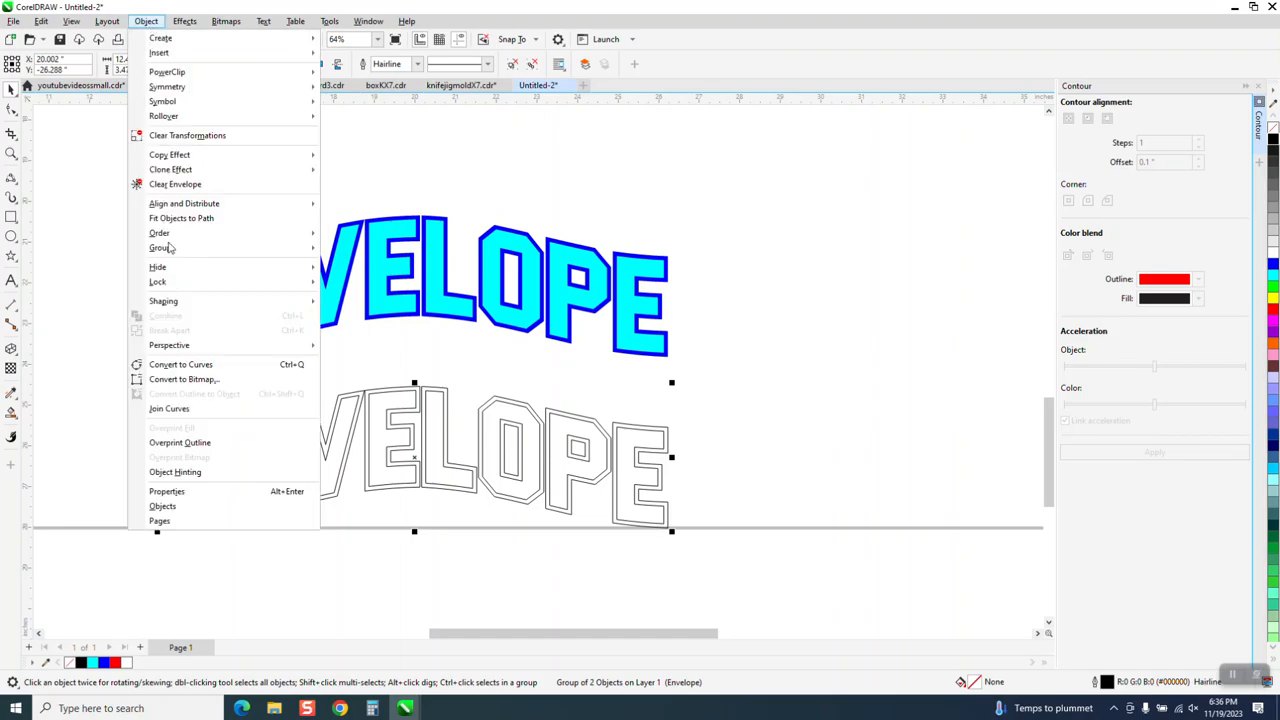
mouse_move(158, 256)
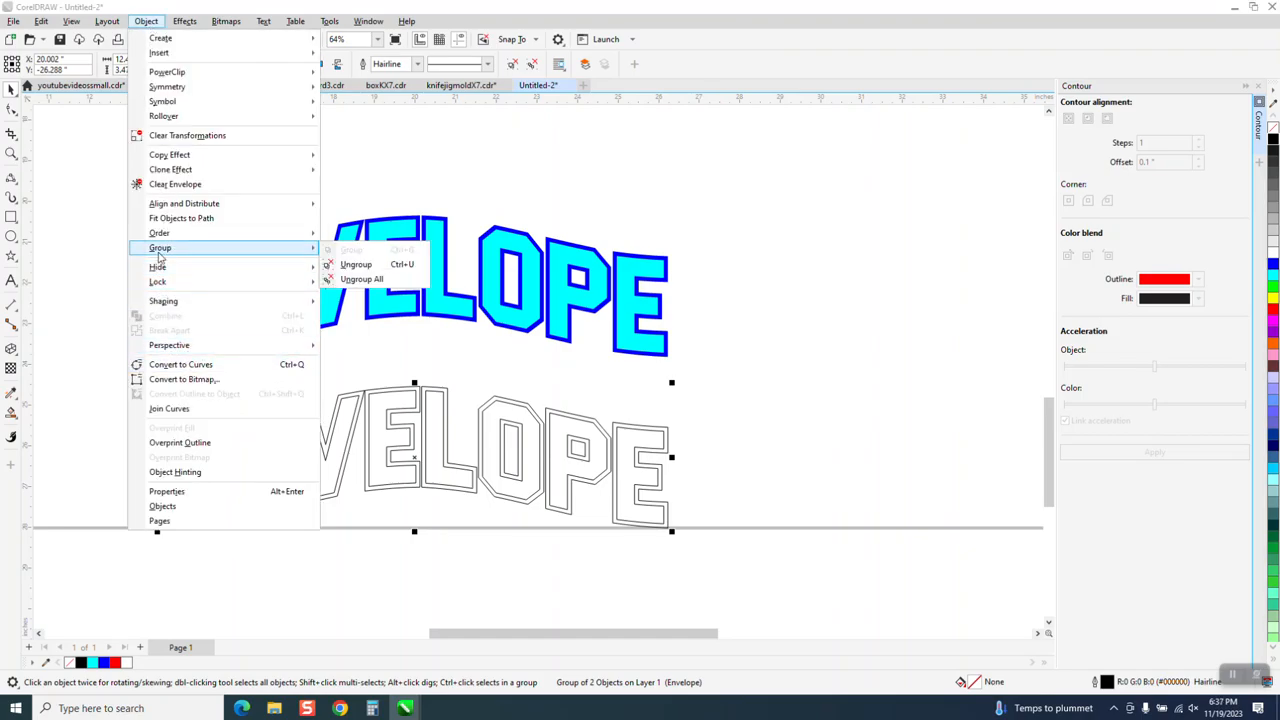
click(350, 265)
click(687, 427)
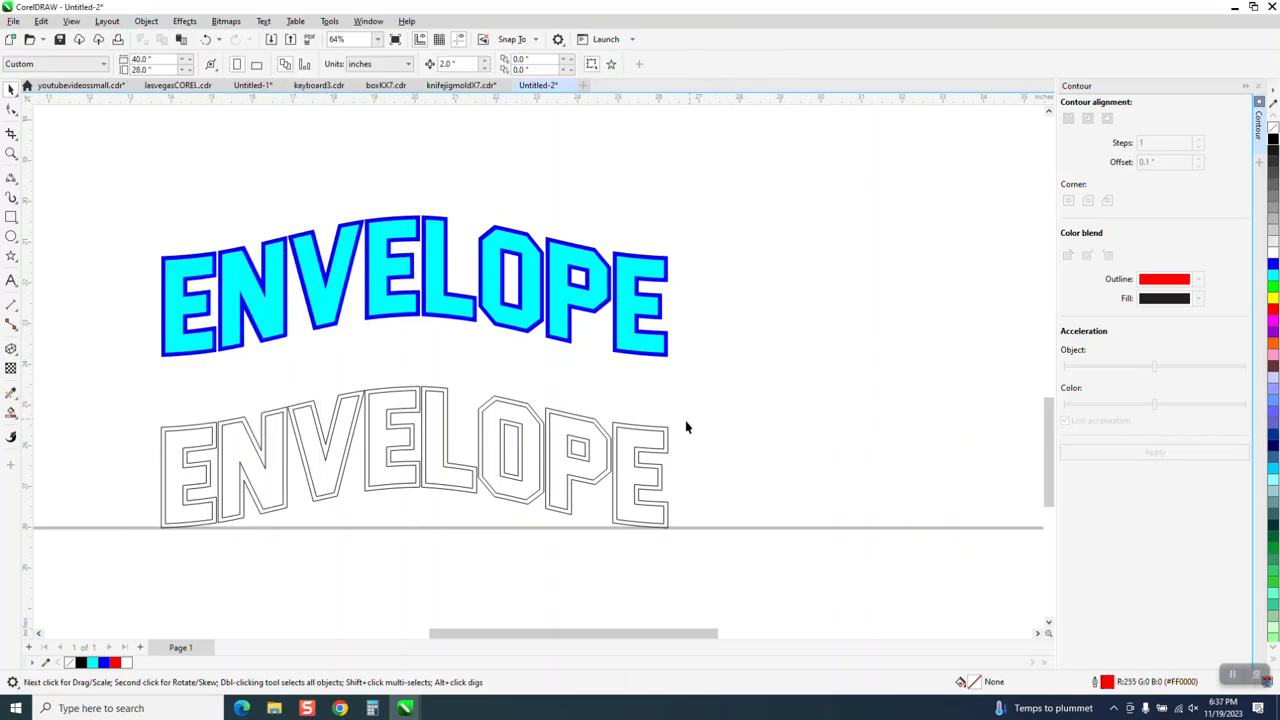
Move only the outer contour outline 4 inches back up behind the colored lettering
click(668, 430)
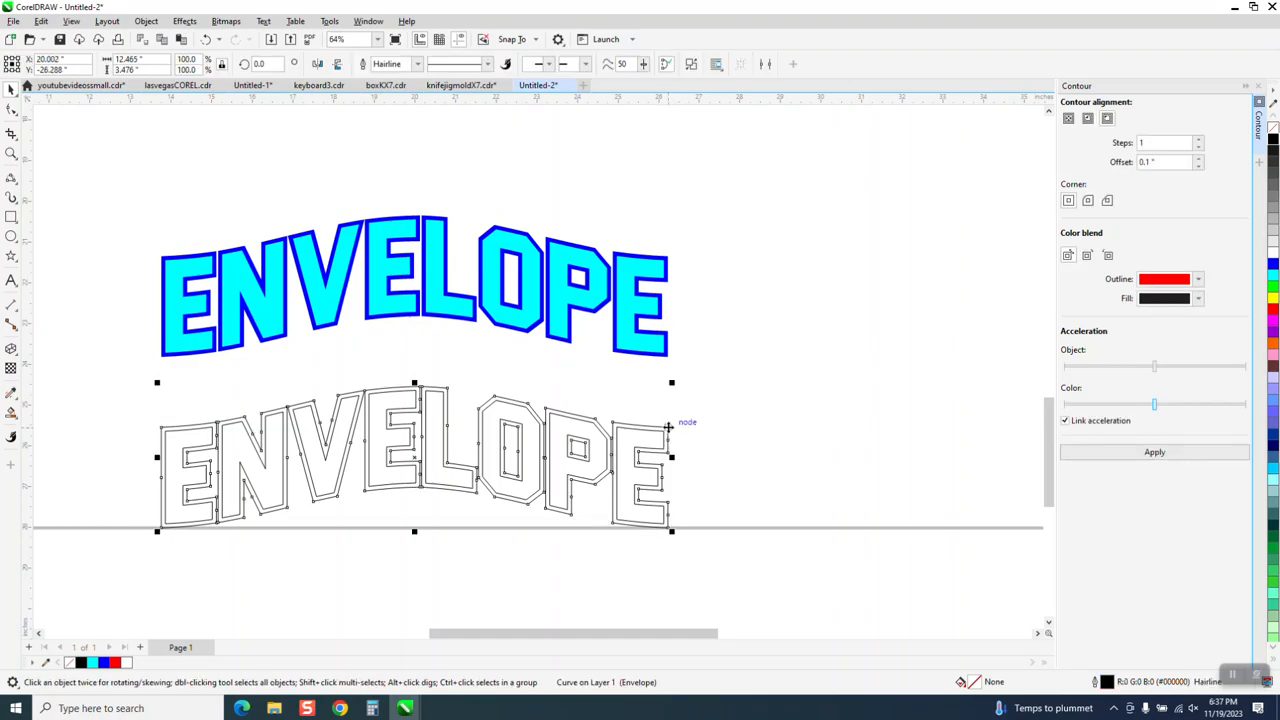
key(Up)
key(Up)
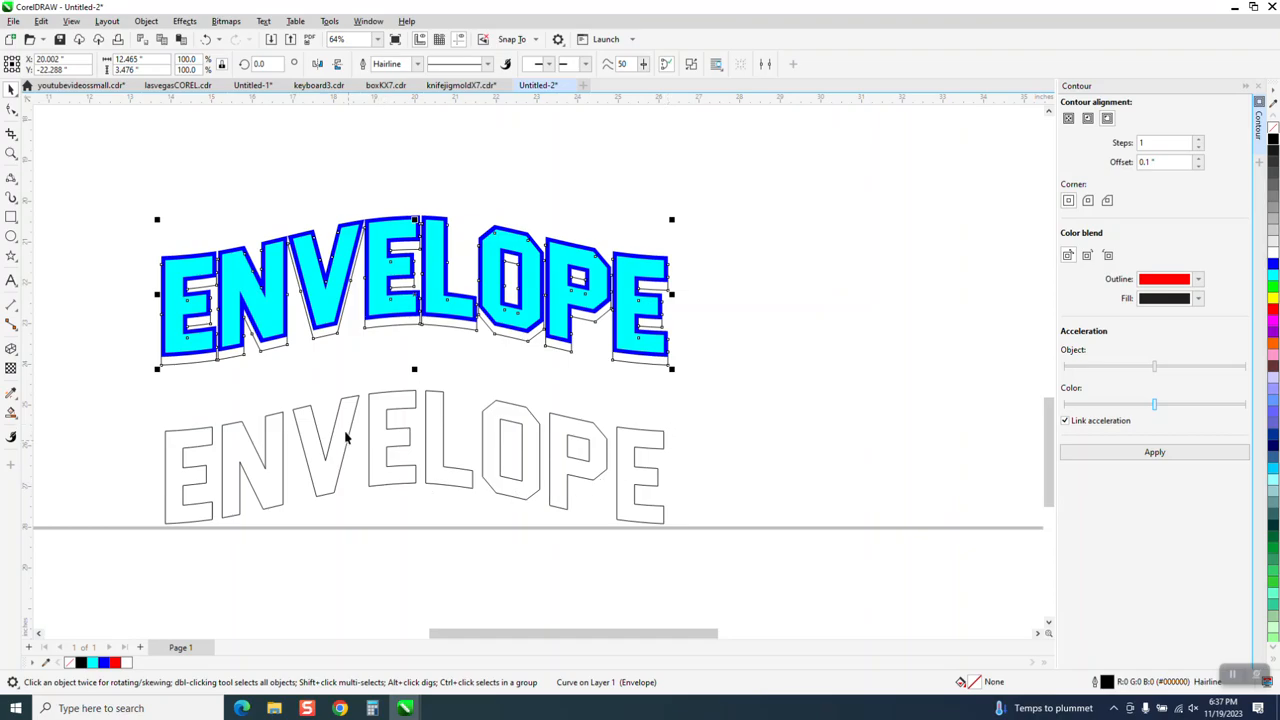
Break the raised outer contour outline apart into separate curves and clear the selection
click(11, 153)
drag(269, 200, 630, 390)
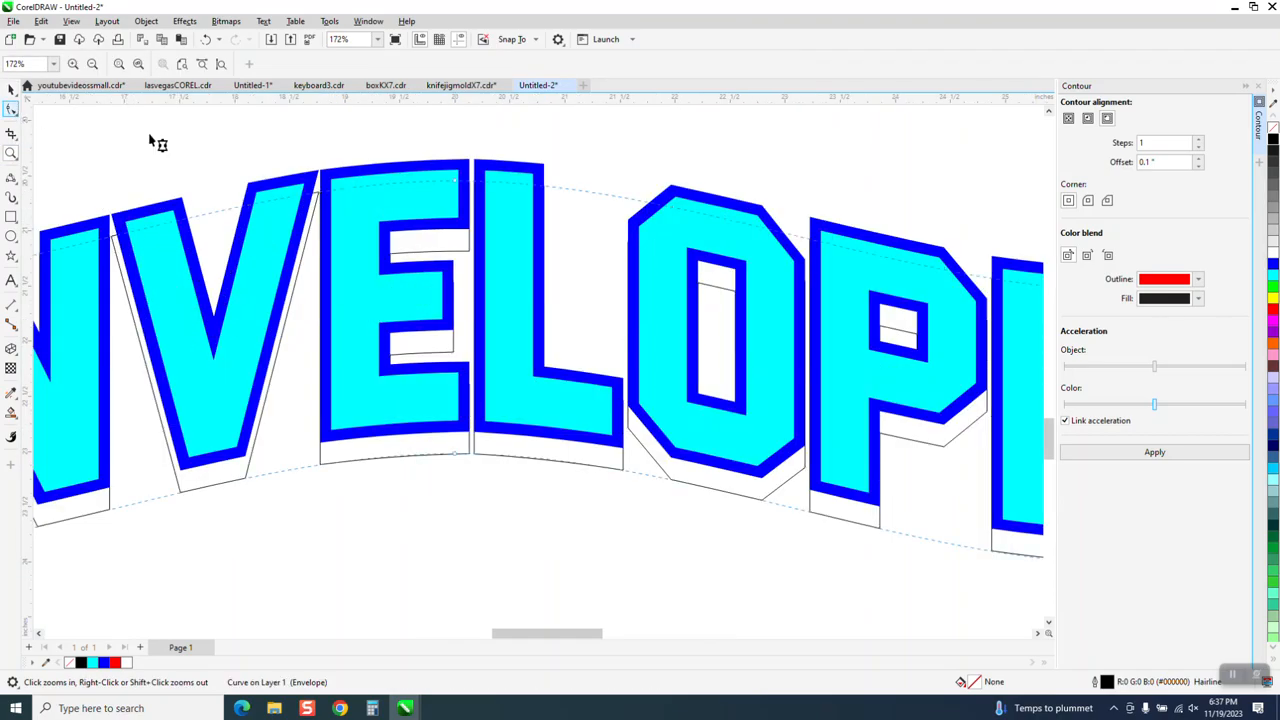
click(11, 109)
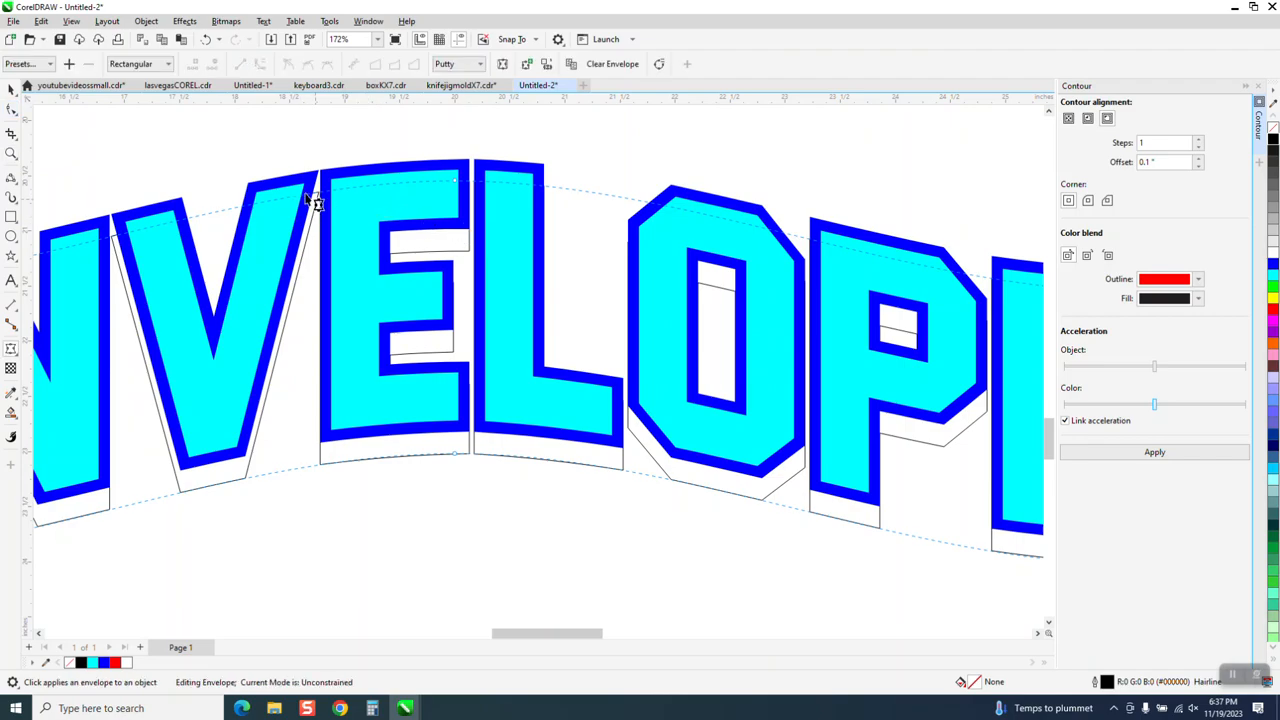
click(11, 88)
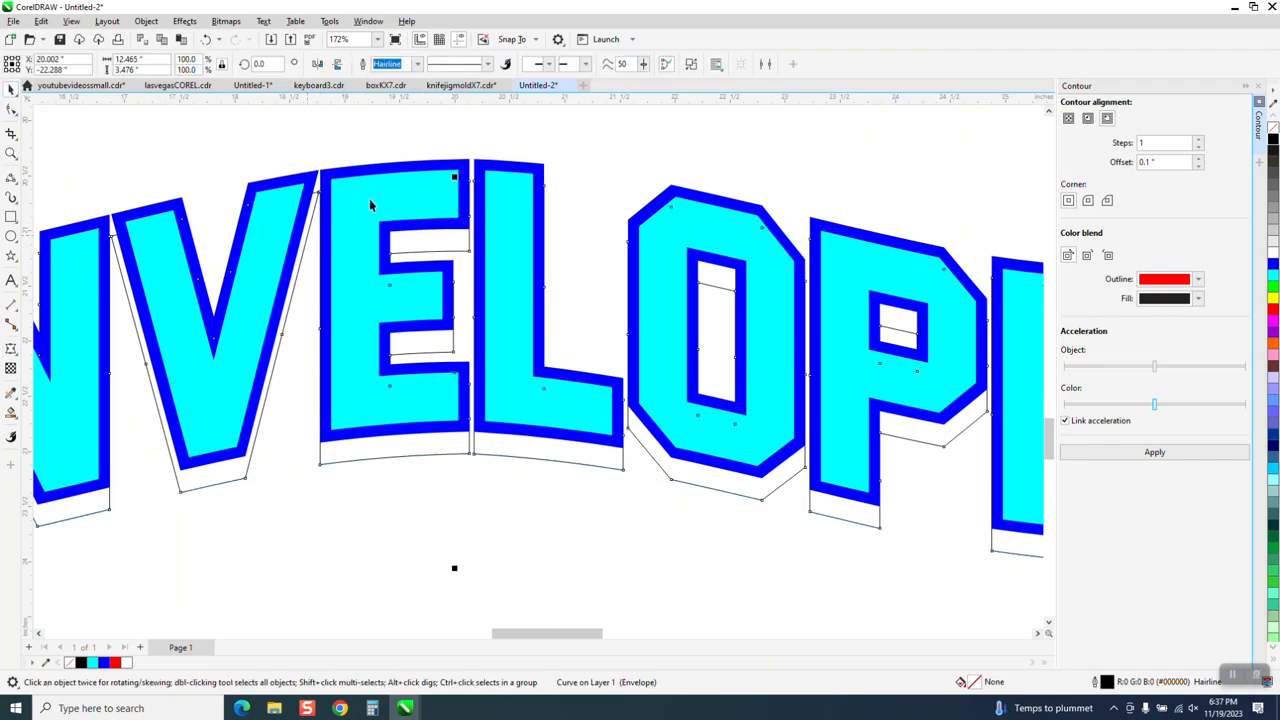
click(146, 21)
mouse_move(211, 253)
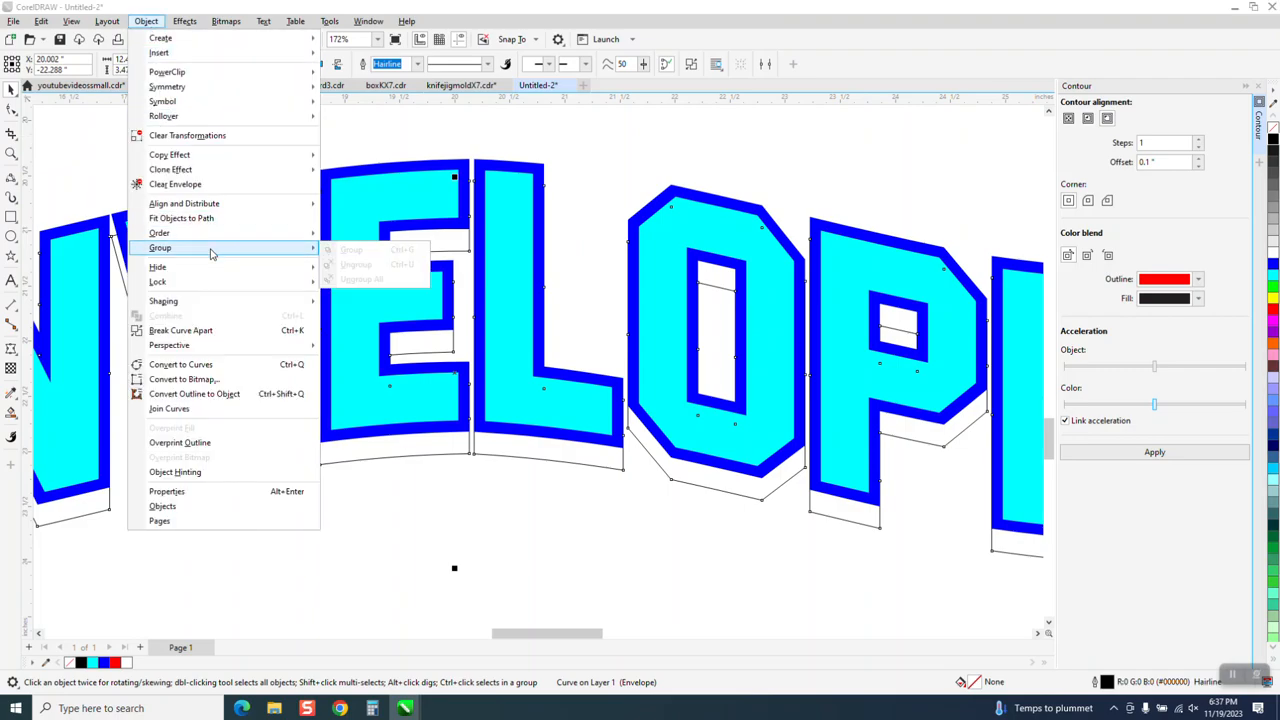
click(205, 330)
key(Escape)
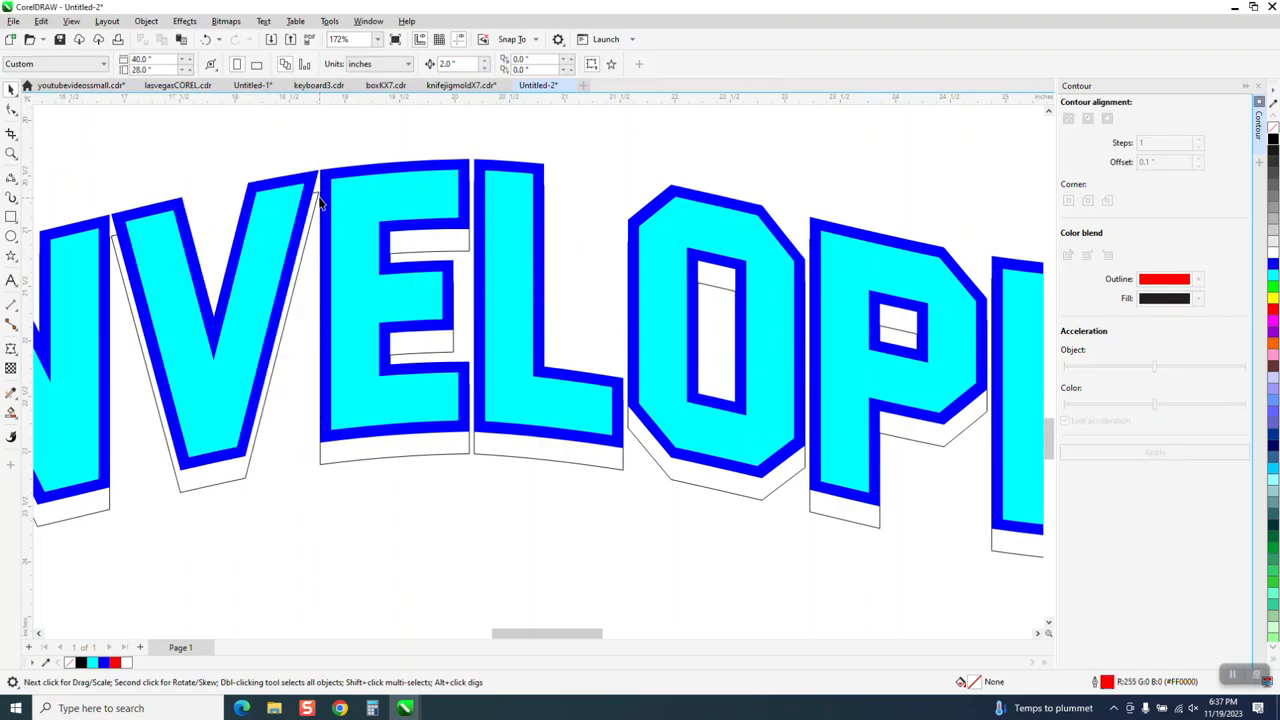
Reshape the V's shadow outline by moving its upper nodes up to meet the contour corners of the adjacent N and E
click(11, 110)
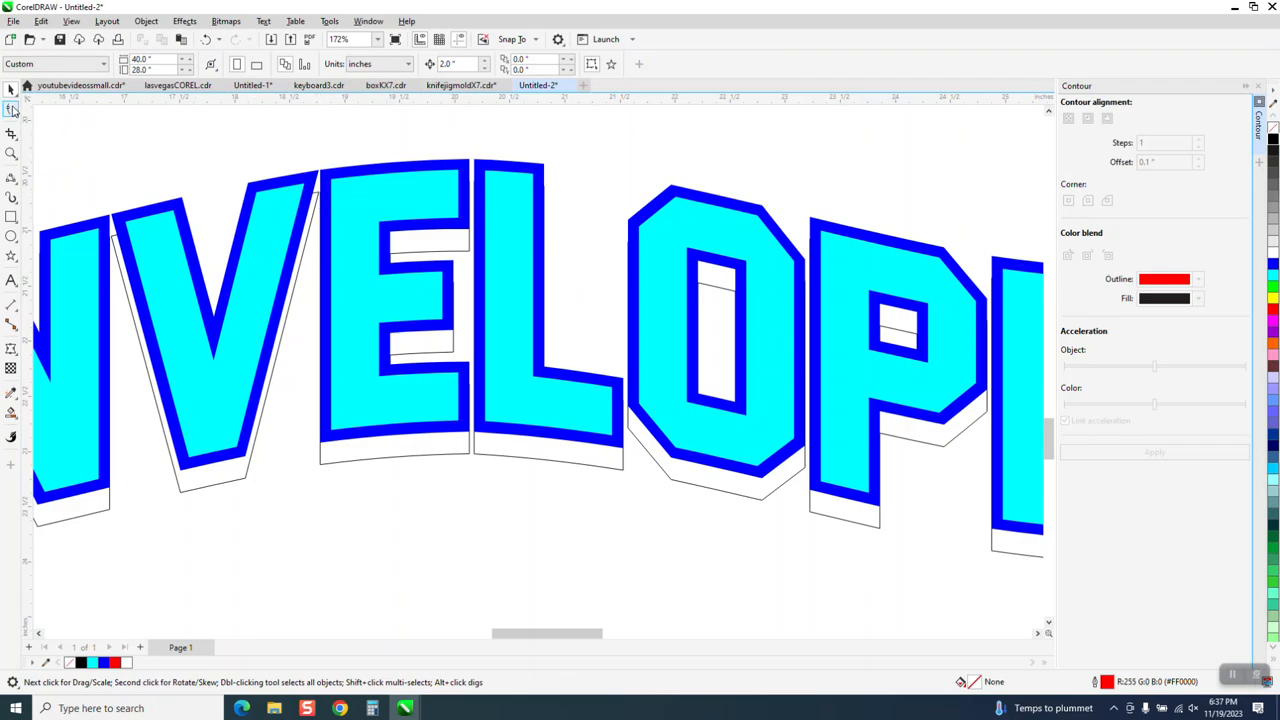
click(325, 202)
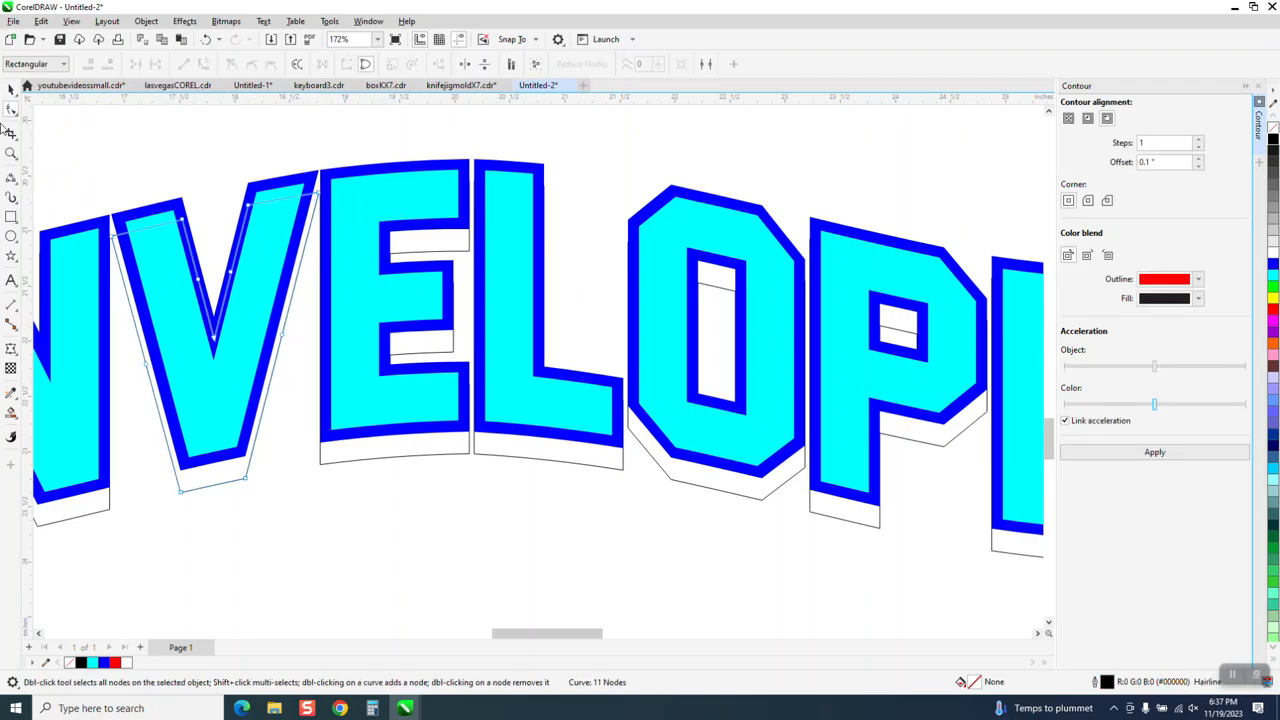
click(11, 153)
drag(117, 152, 385, 262)
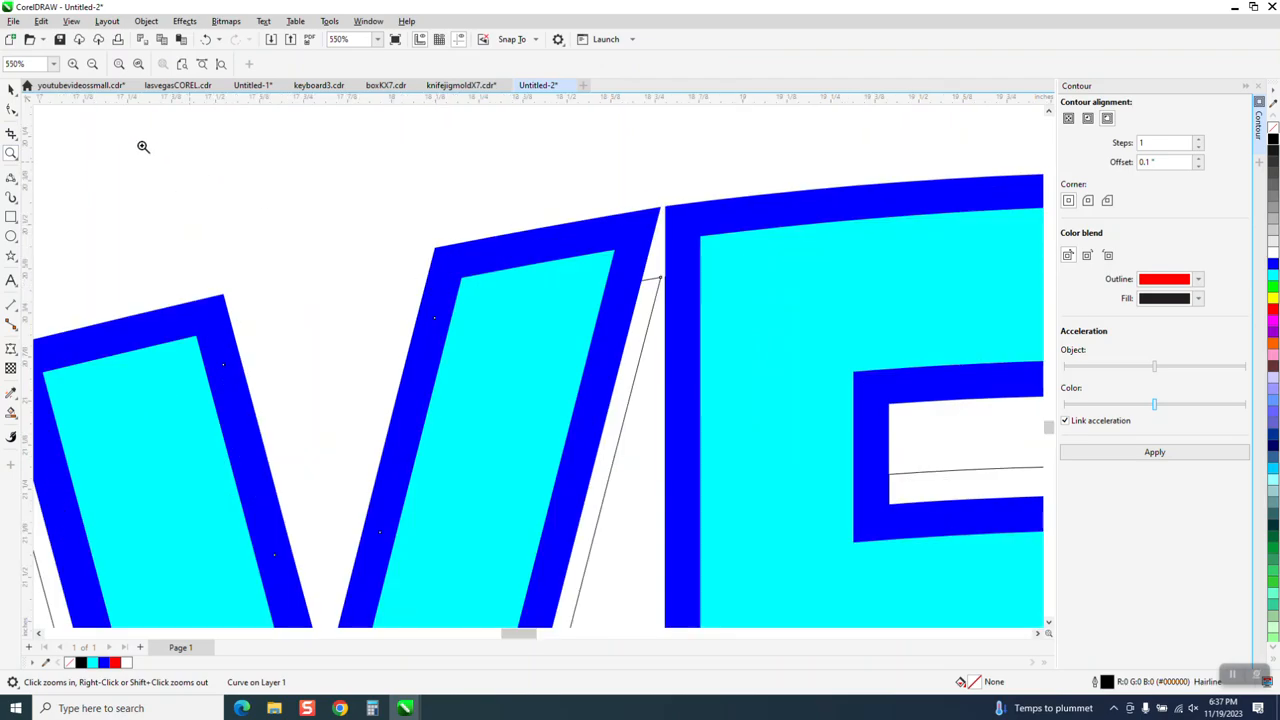
click(11, 110)
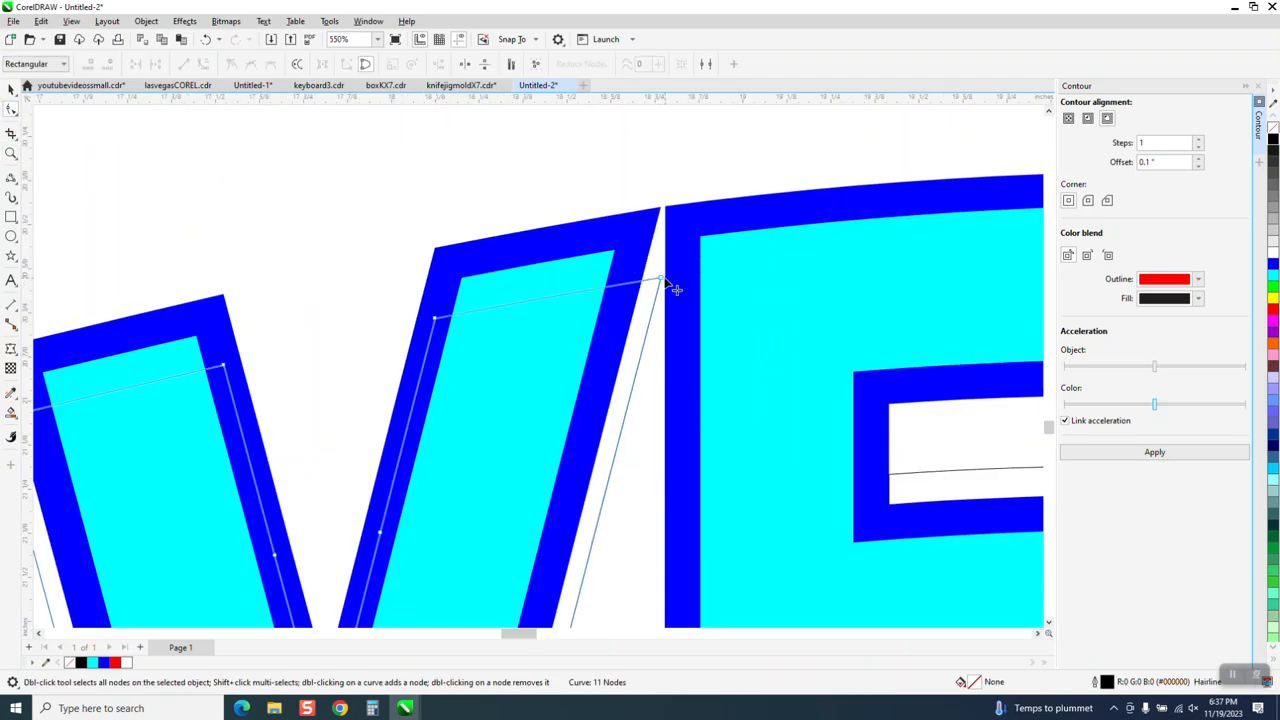
drag(661, 279, 673, 210)
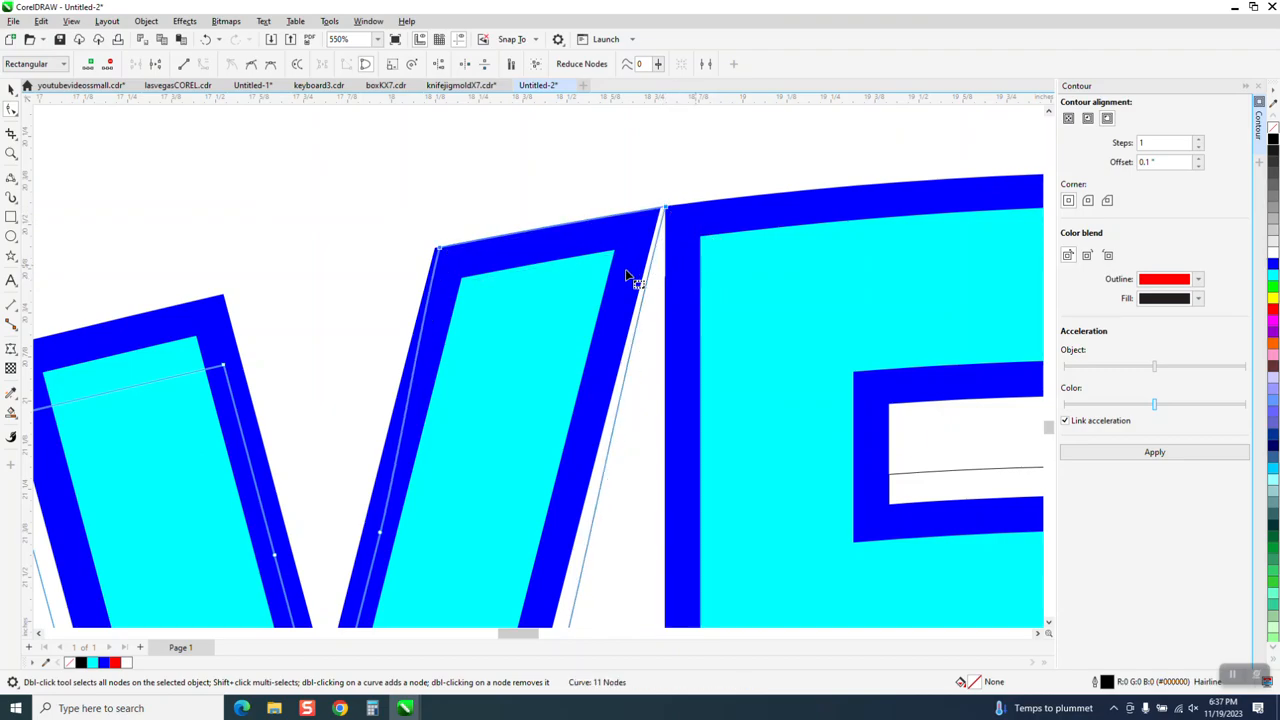
scroll(630, 275, down, 2)
drag(214, 366, 205, 325)
scroll(166, 206, down, 5)
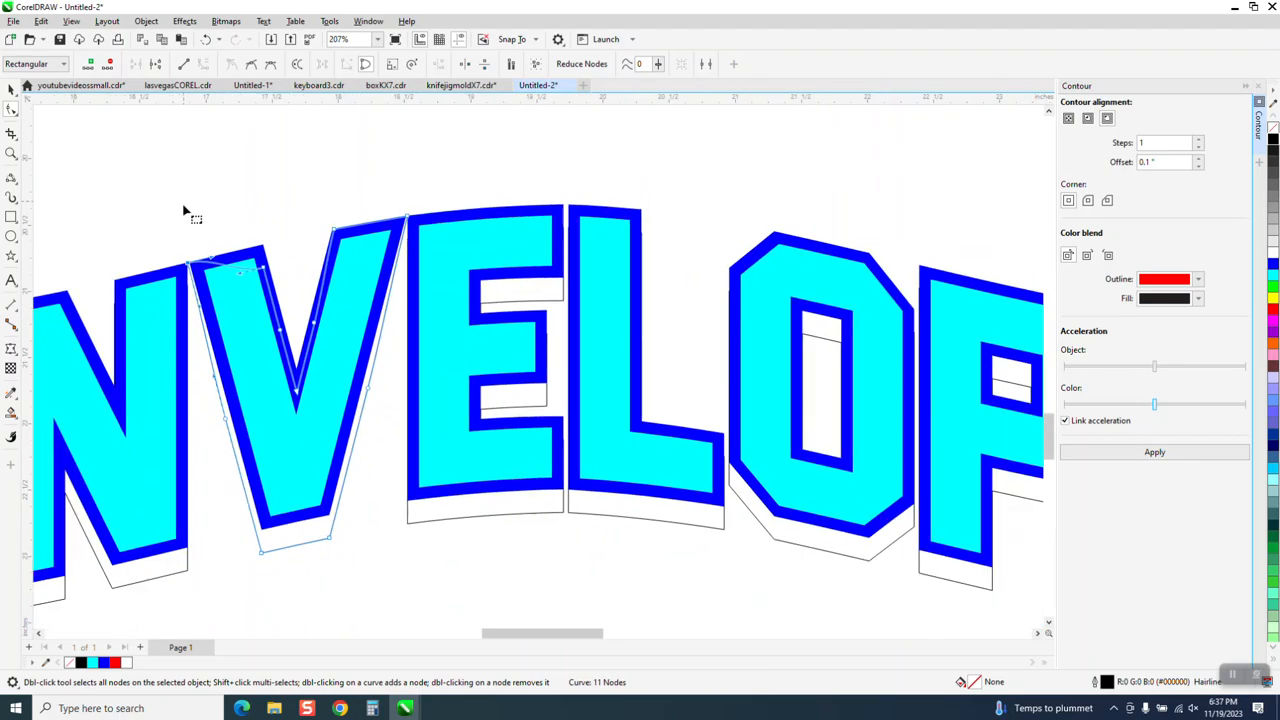
Use Smart Fill with blue and no outline on the shadow regions of the V, the middle E and the L
click(11, 411)
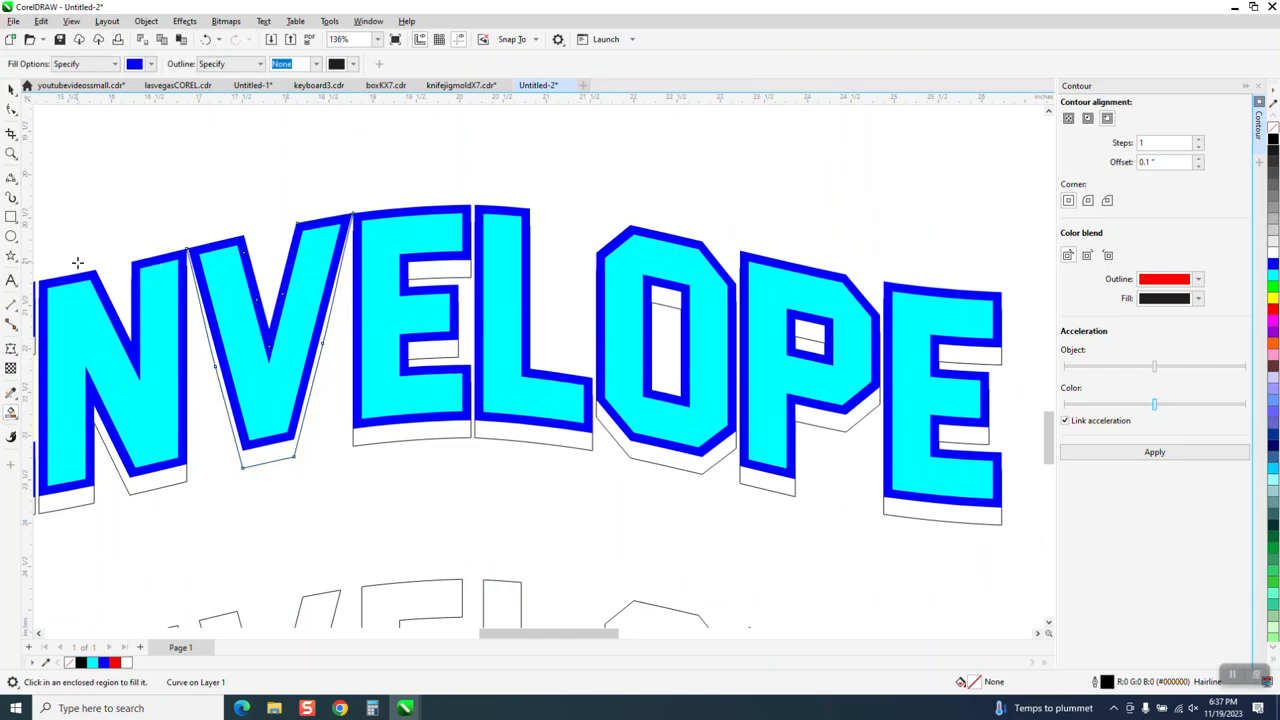
click(250, 459)
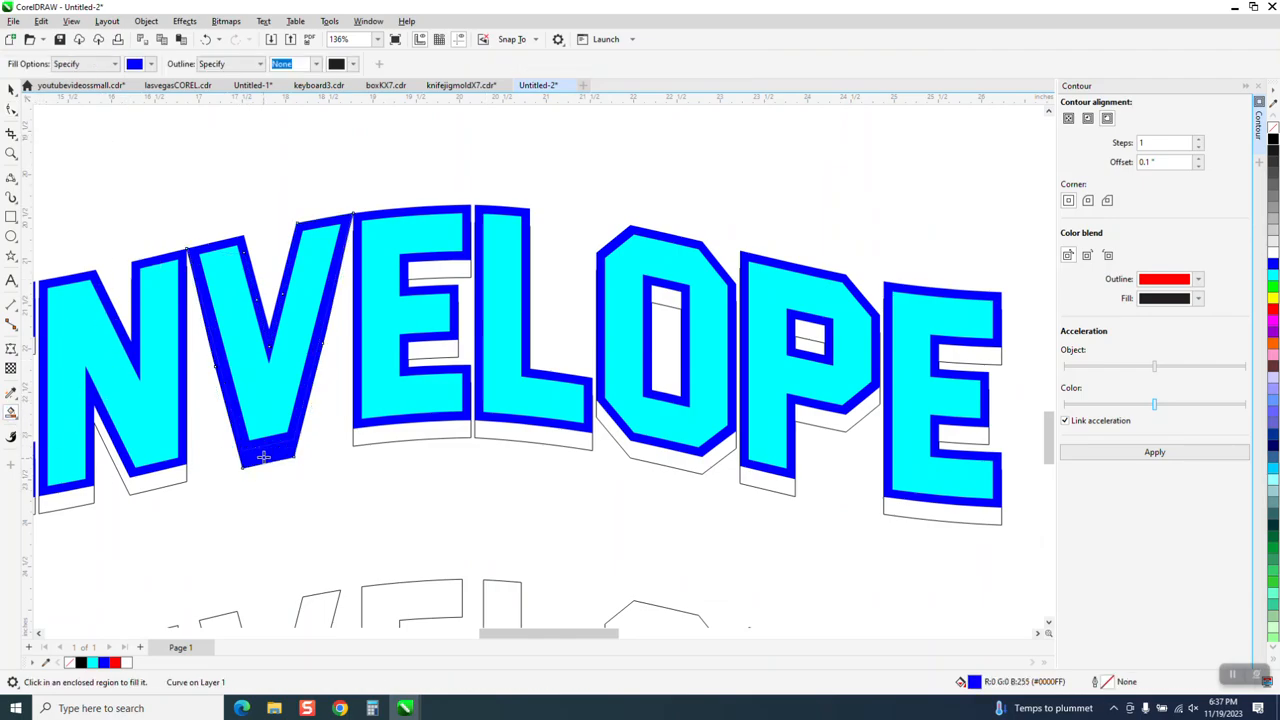
click(433, 426)
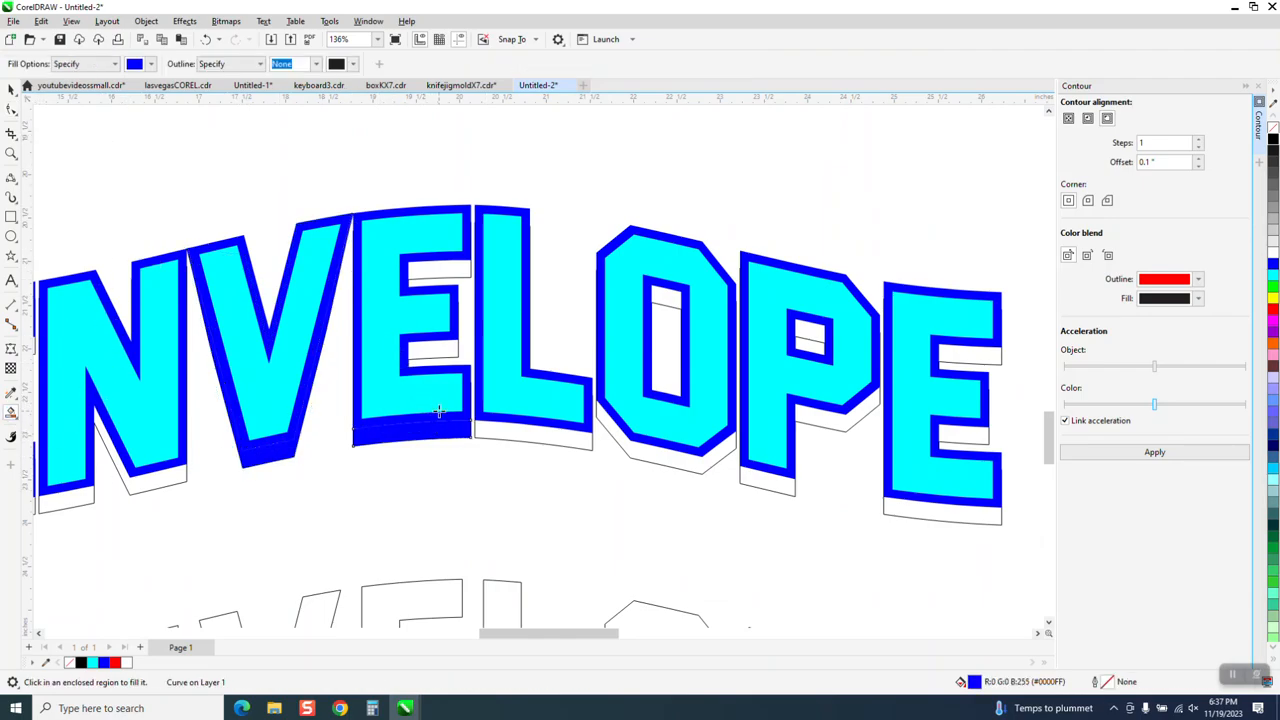
click(428, 347)
click(435, 270)
click(558, 432)
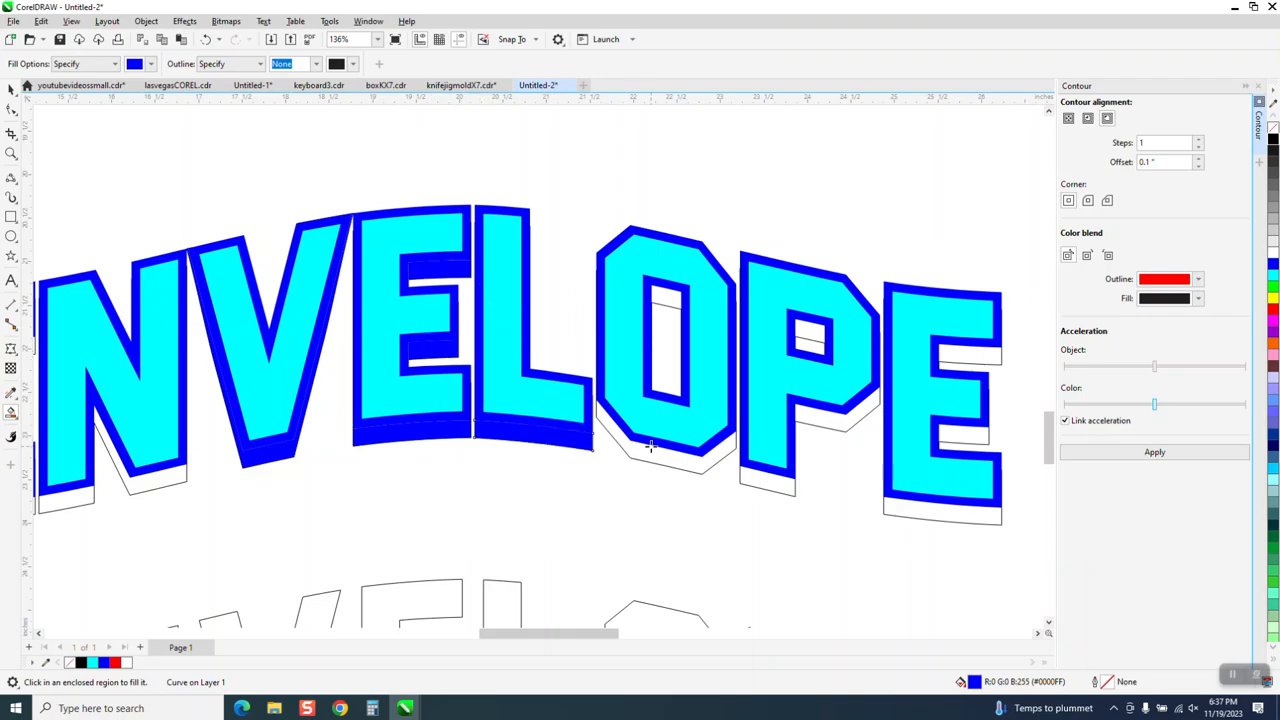
Smart-fill the shadow regions of the O, P and last E with blue, including the openings inside the letters
click(654, 455)
click(662, 295)
click(820, 335)
click(796, 487)
click(852, 420)
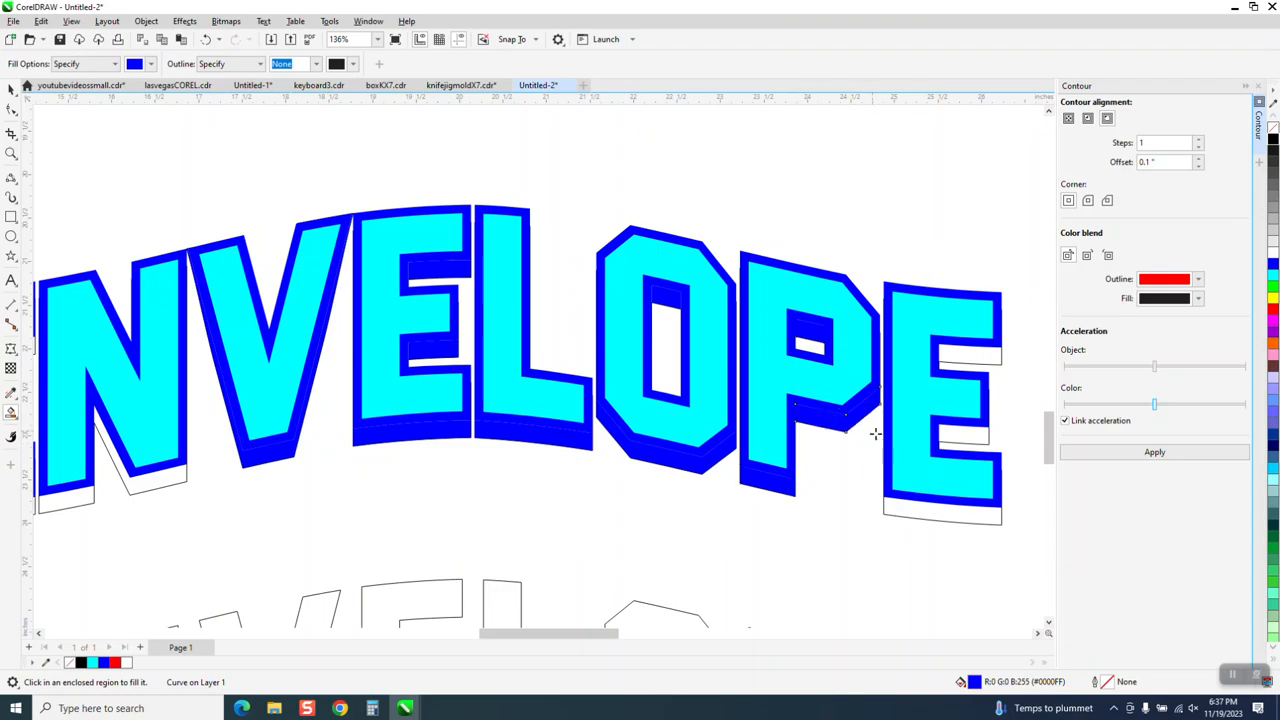
click(927, 504)
click(961, 436)
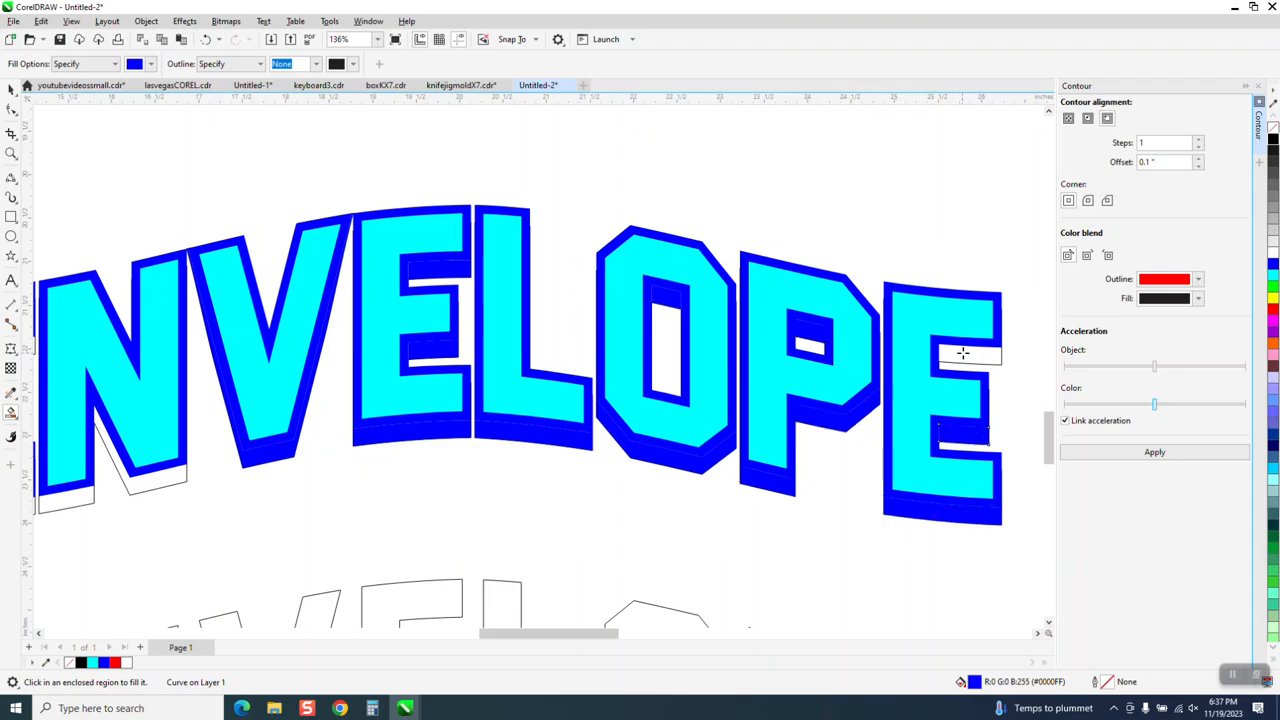
click(963, 354)
Smart-fill the shadow regions of the N and the first E with blue
scroll(650, 365, down, 2)
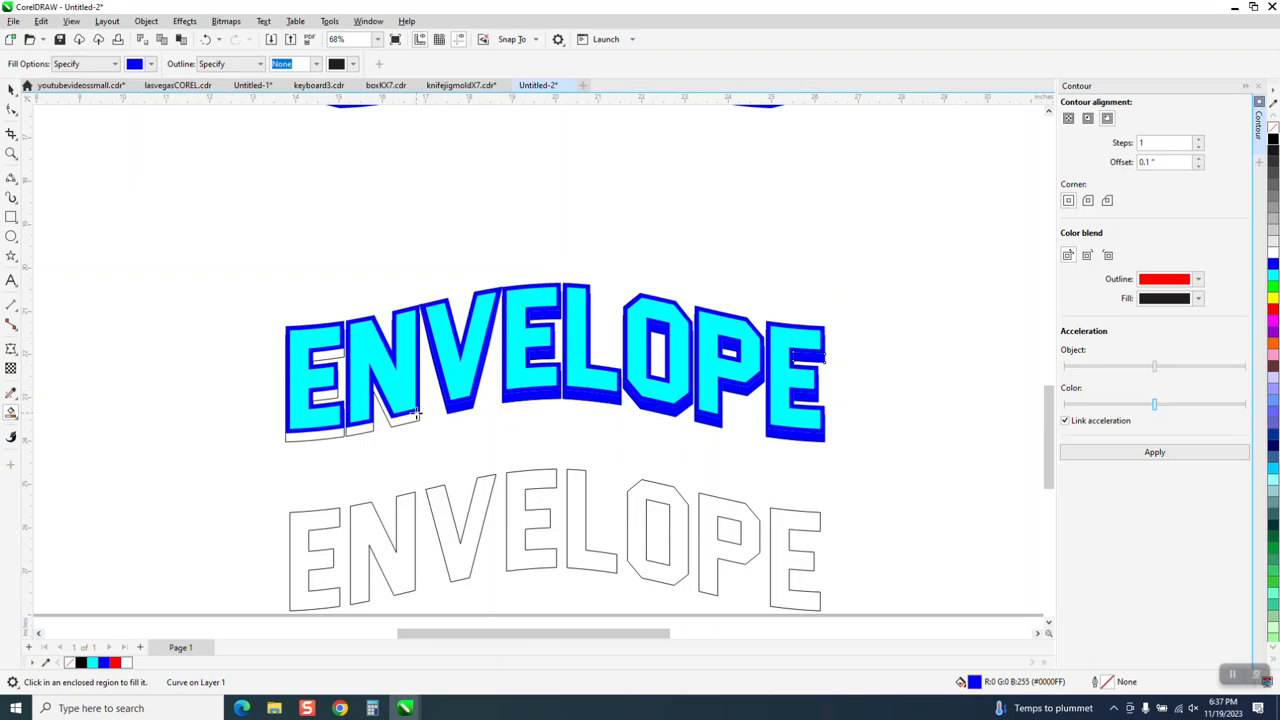
click(413, 418)
click(362, 428)
click(336, 422)
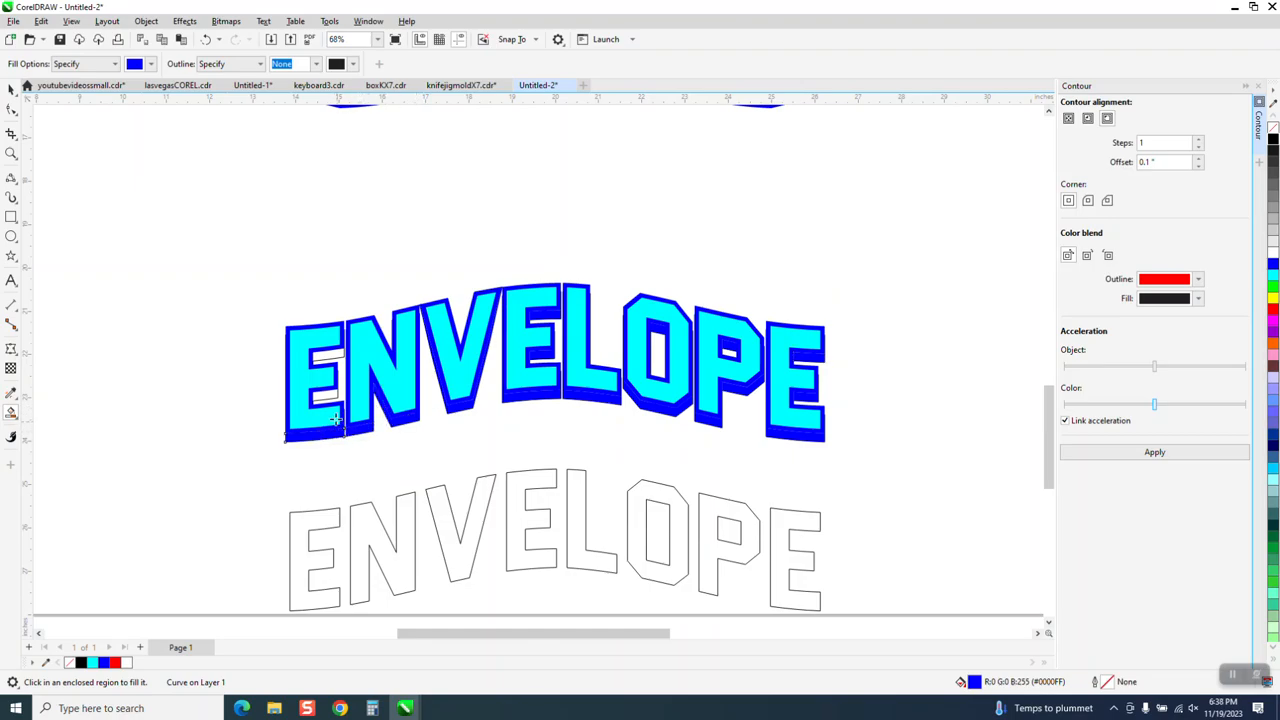
click(328, 396)
click(327, 355)
Examine the filled blue shadow around the V and across the whole word, and compare it with the extruded lettering above
click(10, 89)
scroll(420, 470, down, 1)
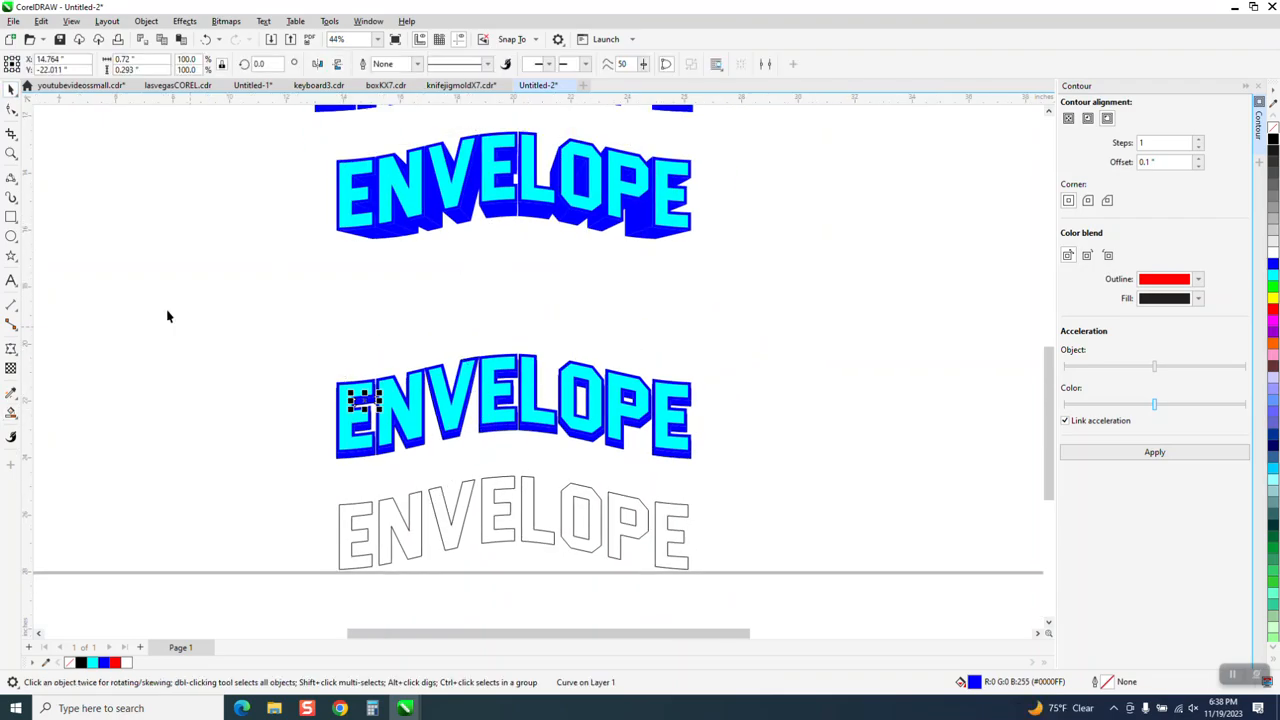
click(11, 153)
drag(292, 312, 832, 525)
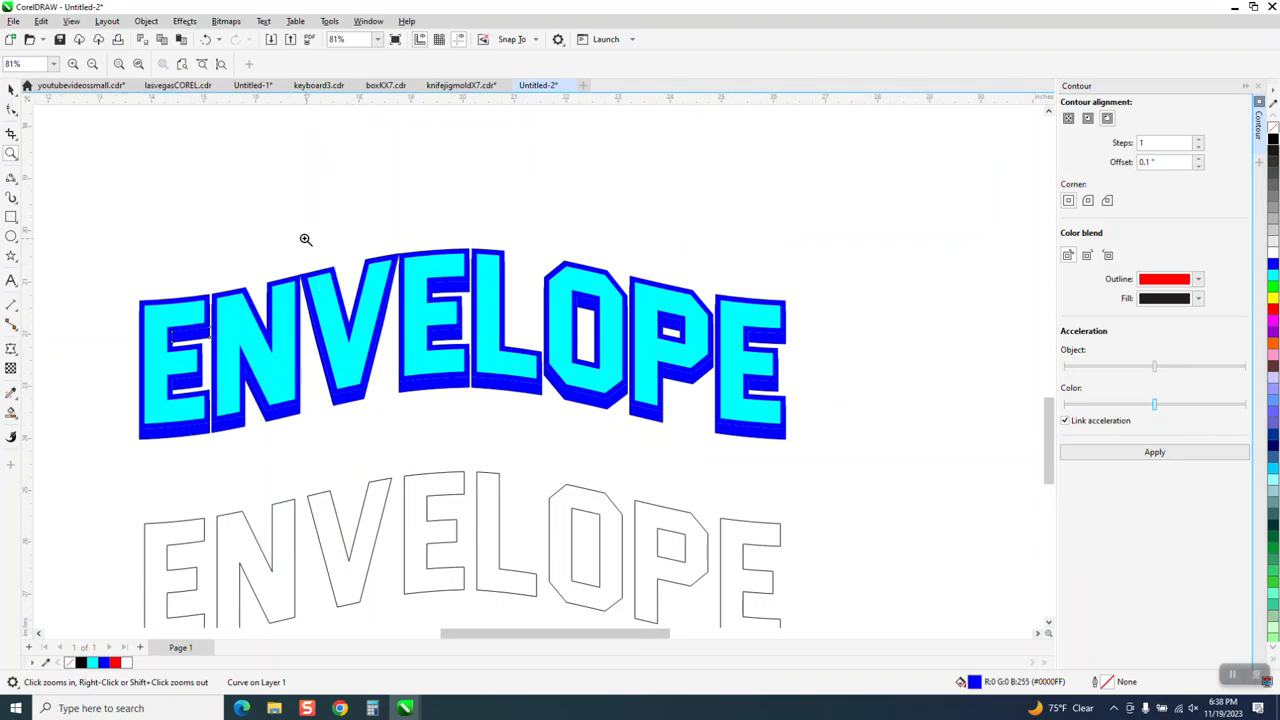
drag(305, 239, 423, 313)
scroll(430, 320, down, 3)
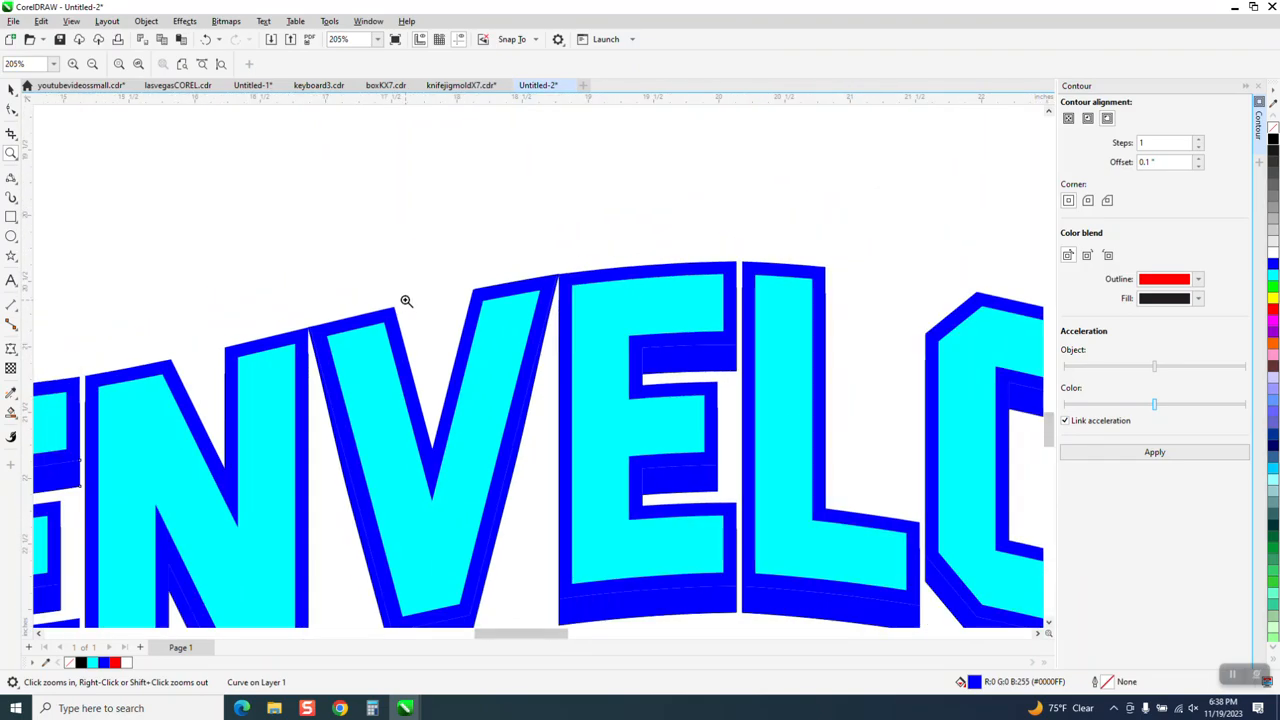
scroll(400, 296, down, 5)
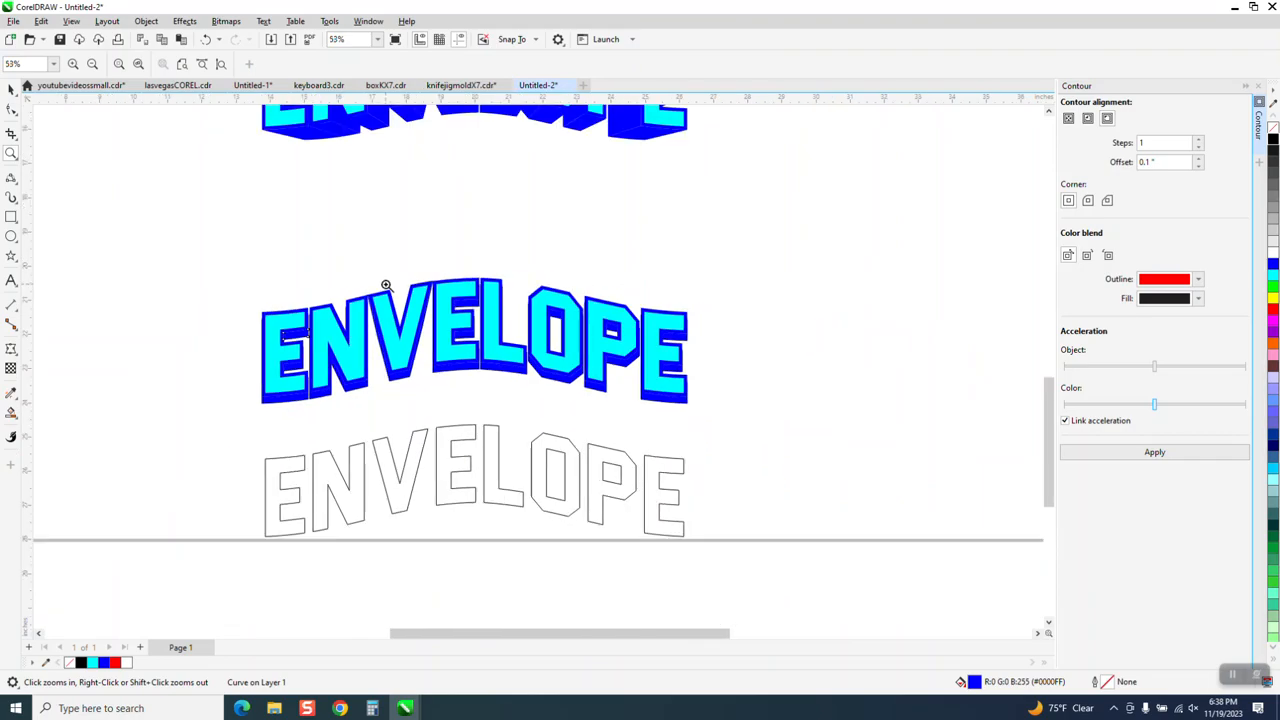
scroll(386, 286, down, 2)
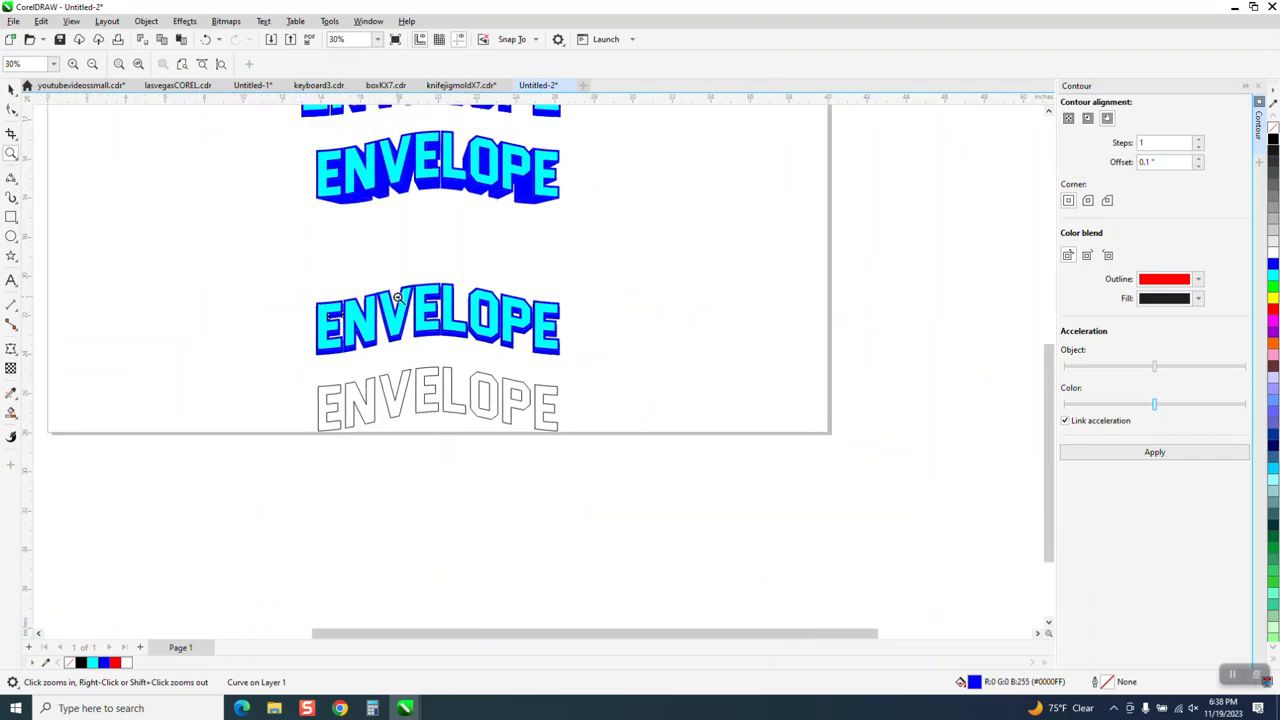